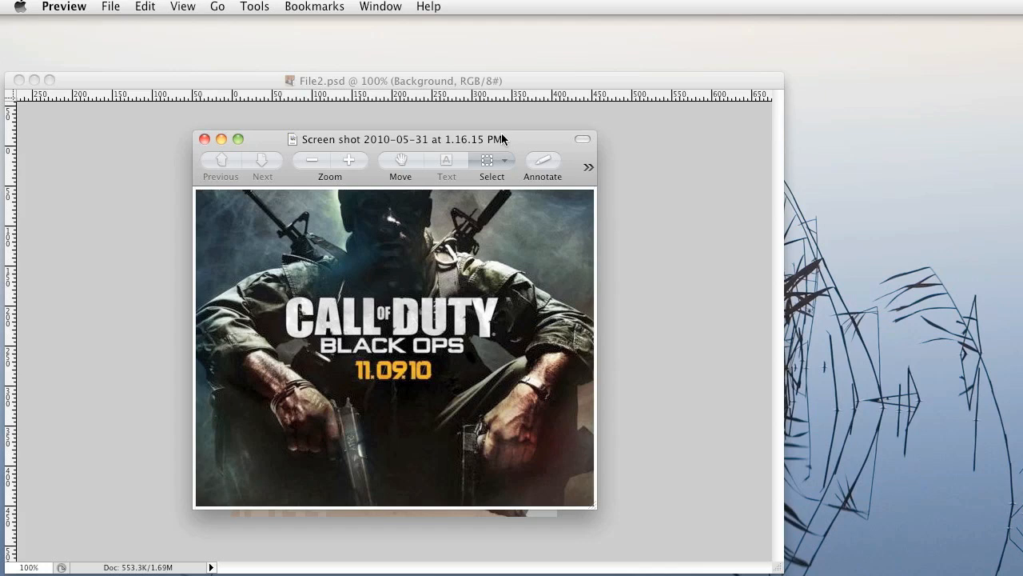
Move the Call of Duty reference image out of the way and switch to File2.psd in Photoshop
drag(503, 139, 1022, 205)
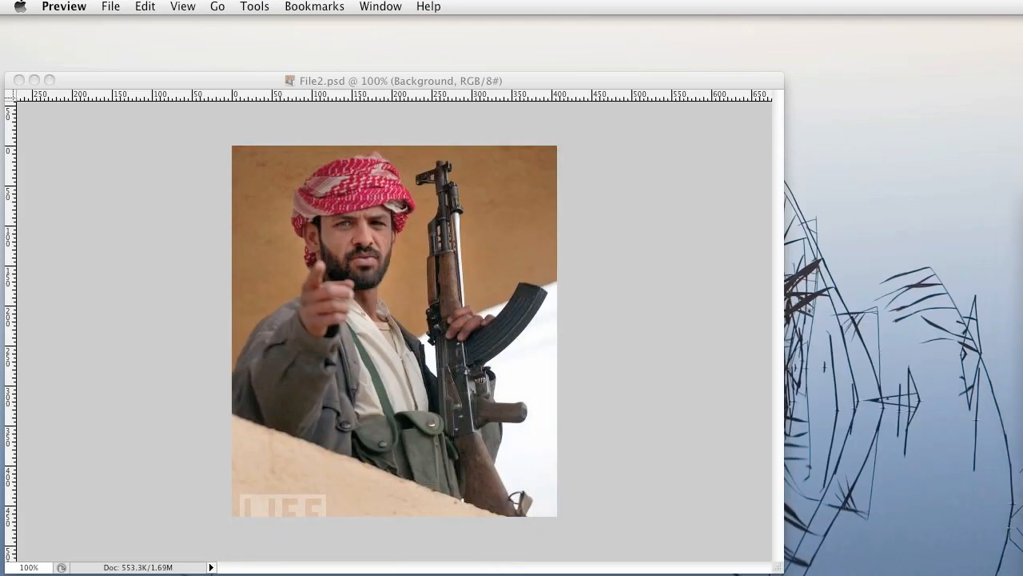
click(558, 80)
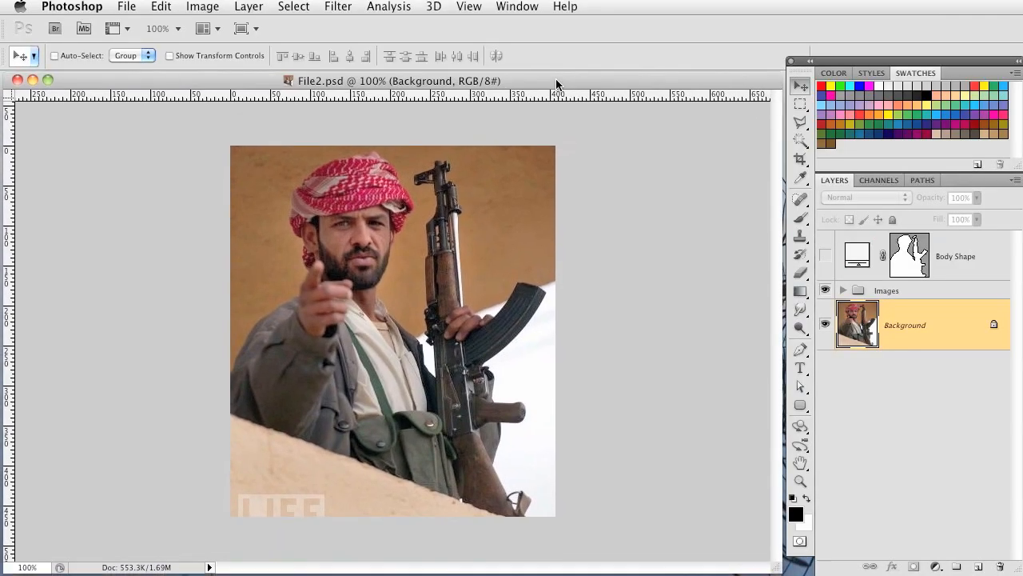
drag(556, 79, 558, 78)
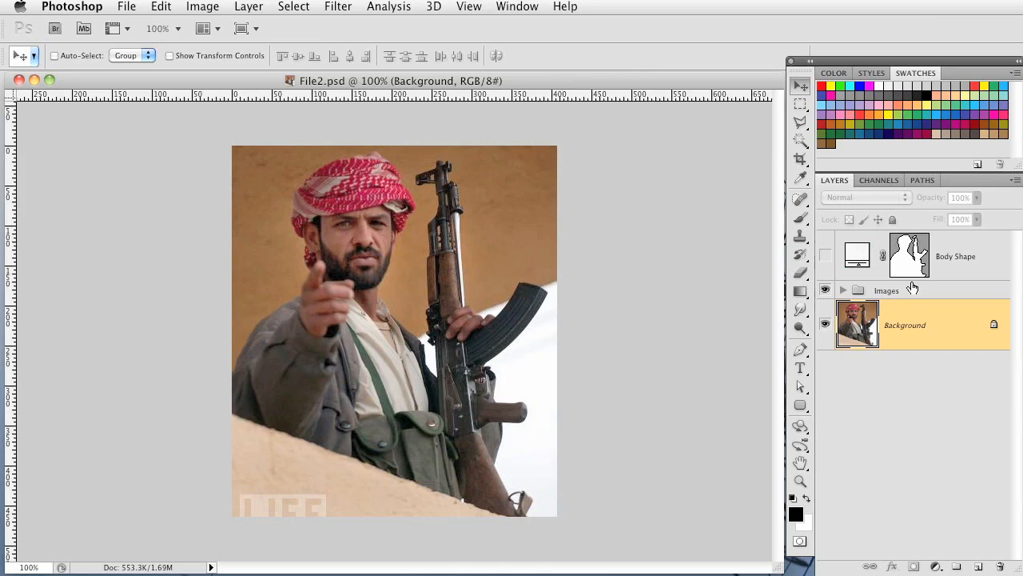
Preview the Body Shape layer, raise its opacity to 100%, and hide it again
click(826, 258)
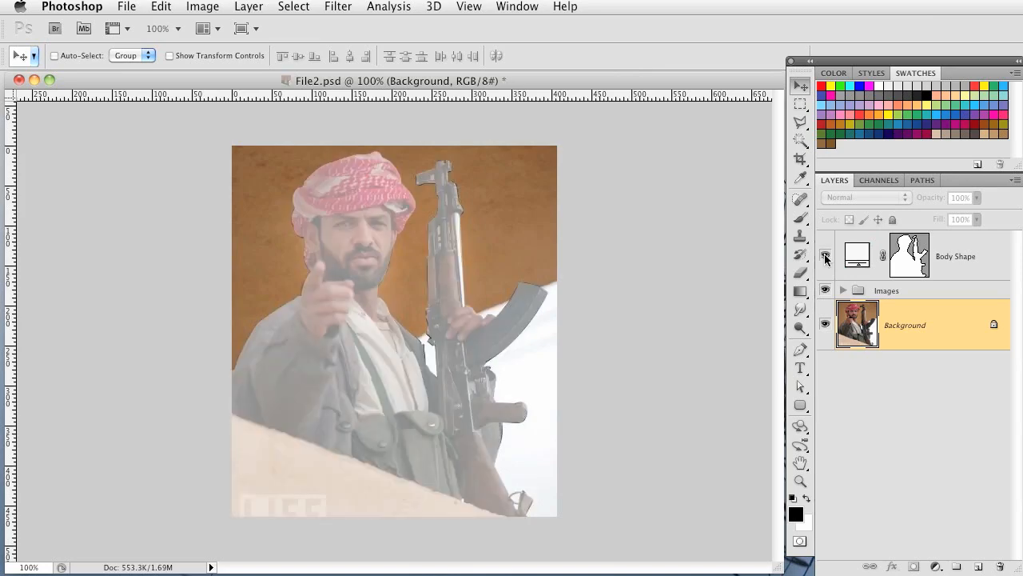
click(826, 258)
click(826, 259)
click(973, 263)
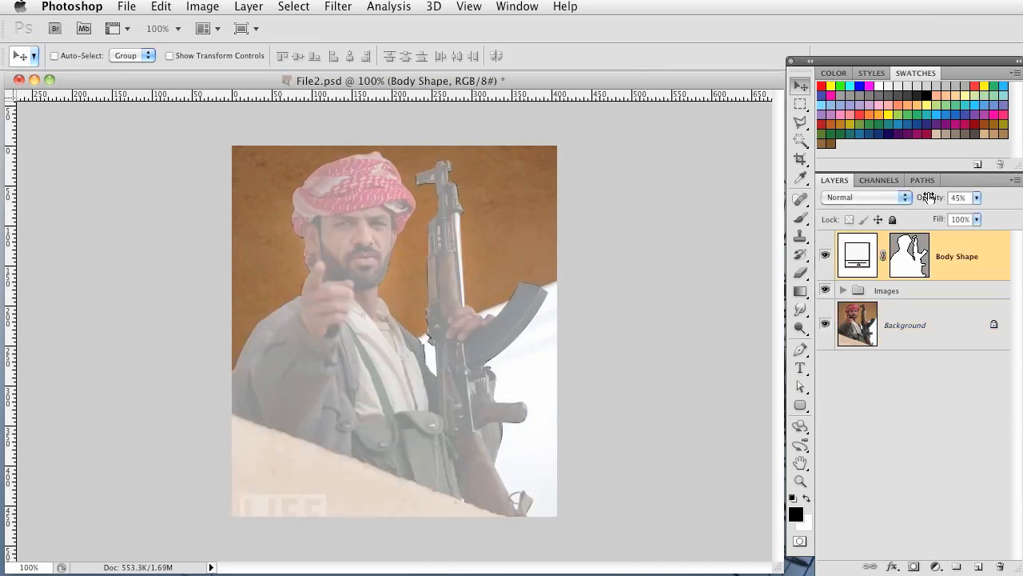
drag(1006, 202, 983, 203)
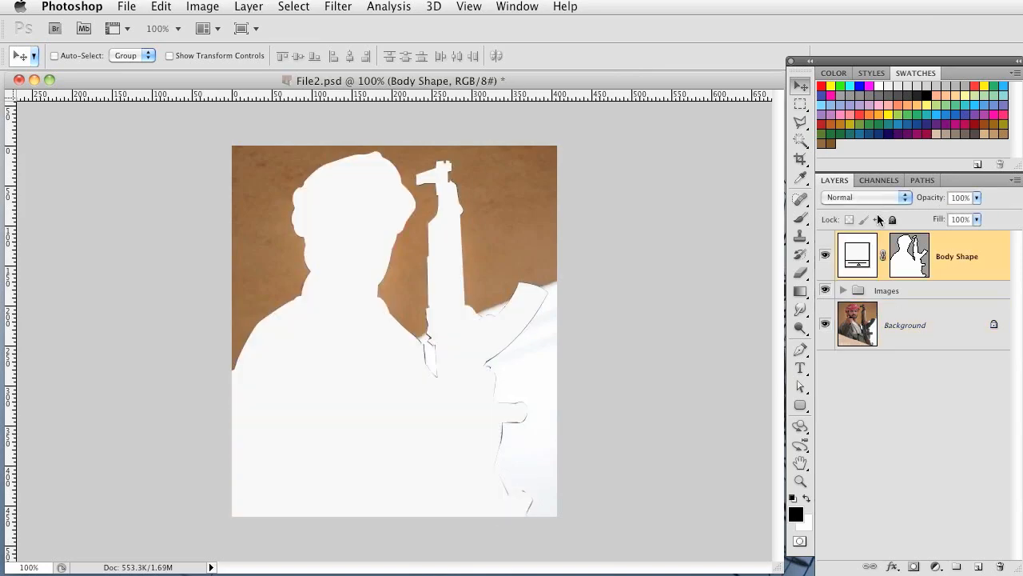
click(824, 257)
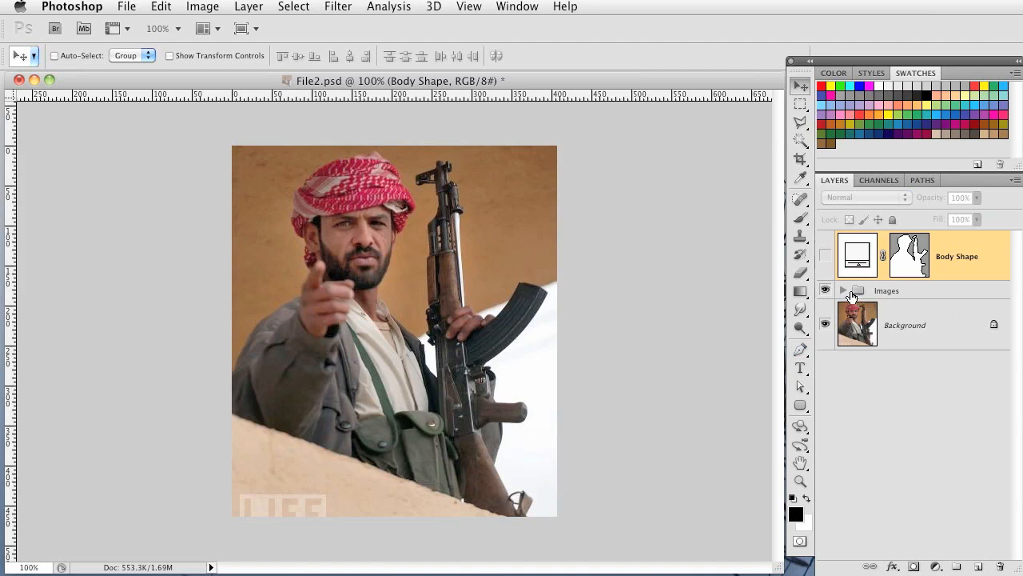
Move Layer 15 with the gun photo out of the Images group to just above it, and make the layer visible
click(926, 292)
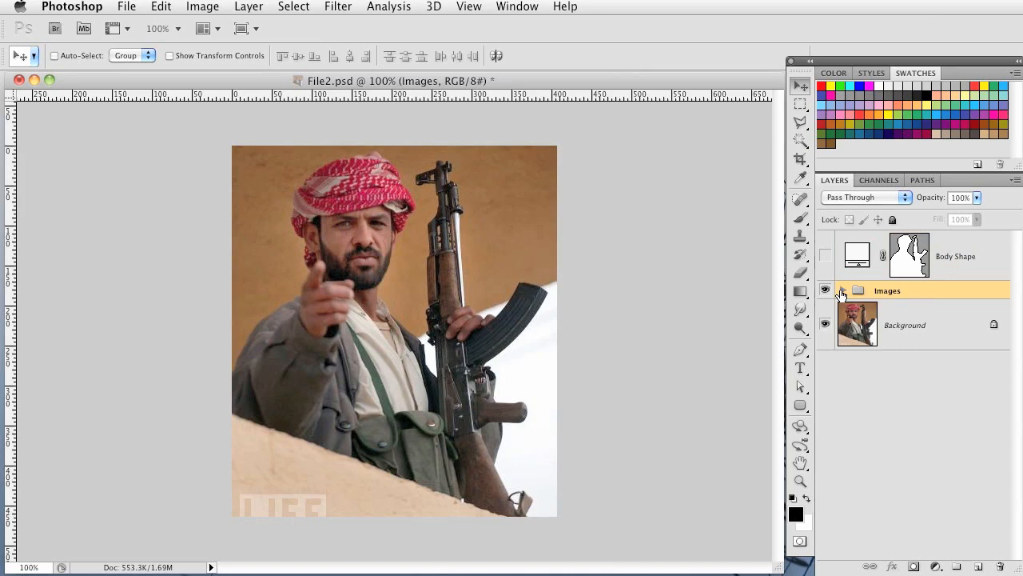
click(842, 291)
drag(935, 303, 875, 279)
click(840, 343)
click(826, 306)
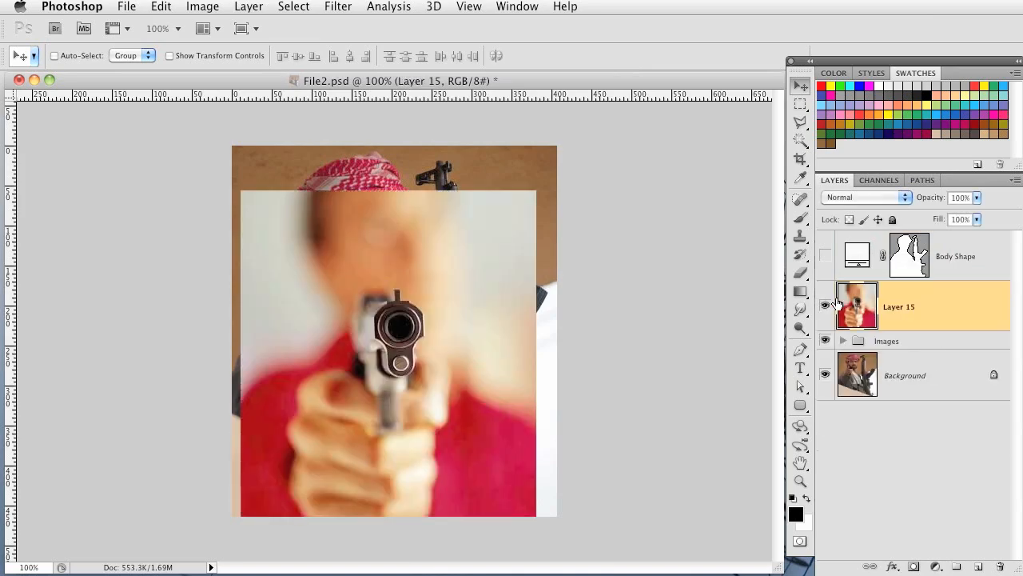
Lower Layer 15's opacity to 61% and shift the gun photo over the man's pointing hand
drag(334, 370, 355, 297)
drag(939, 203, 909, 203)
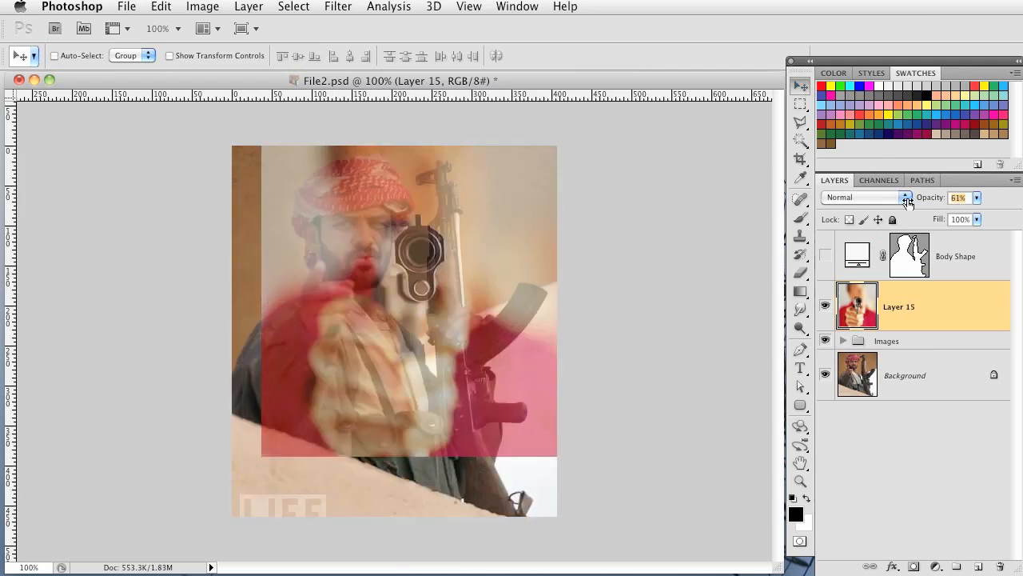
drag(444, 330, 399, 345)
Scale Layer 15 proportionally to about 36.7% and align its gun-holding hand with the man's pointing hand
key(super+t)
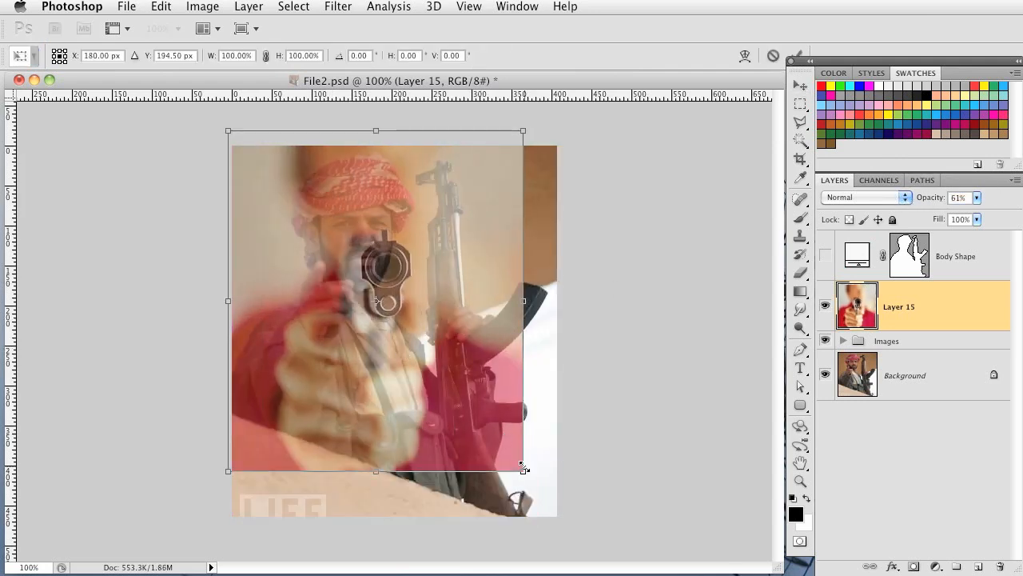
drag(485, 412, 406, 324)
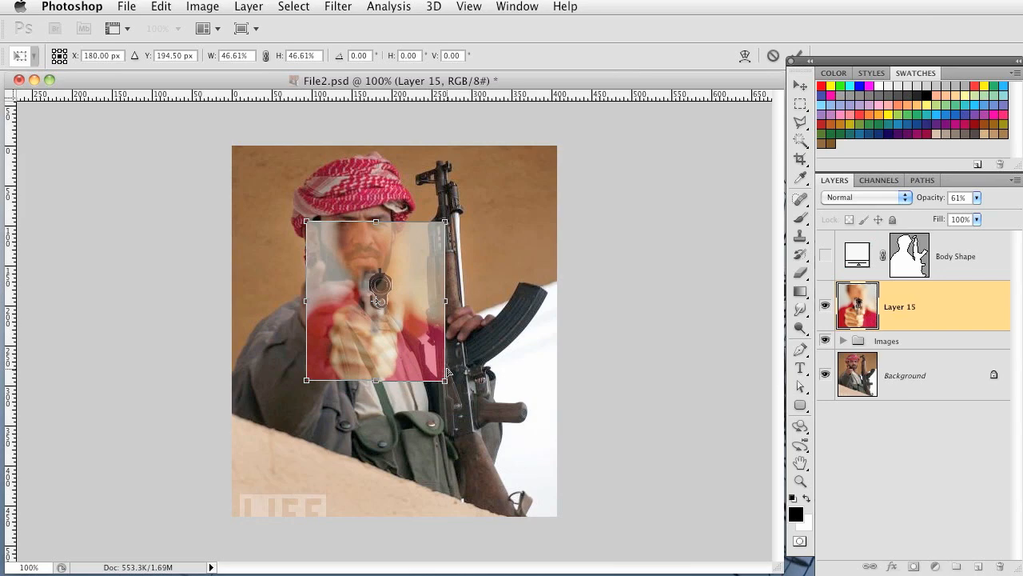
key(super+equal)
scroll(468, 377, up, 2)
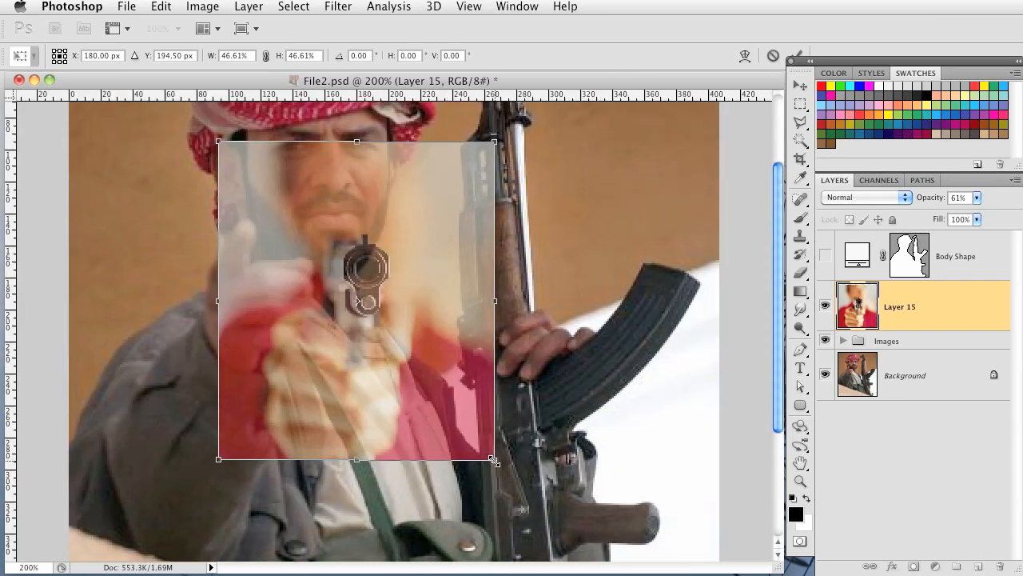
drag(495, 462, 484, 448)
drag(427, 406, 353, 352)
drag(409, 401, 371, 365)
drag(294, 343, 304, 345)
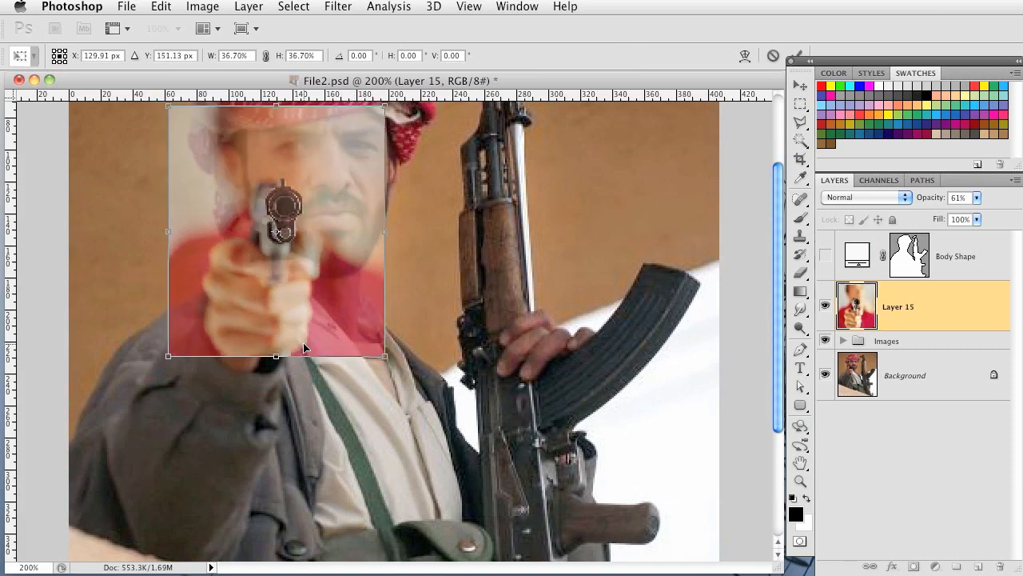
key(Return)
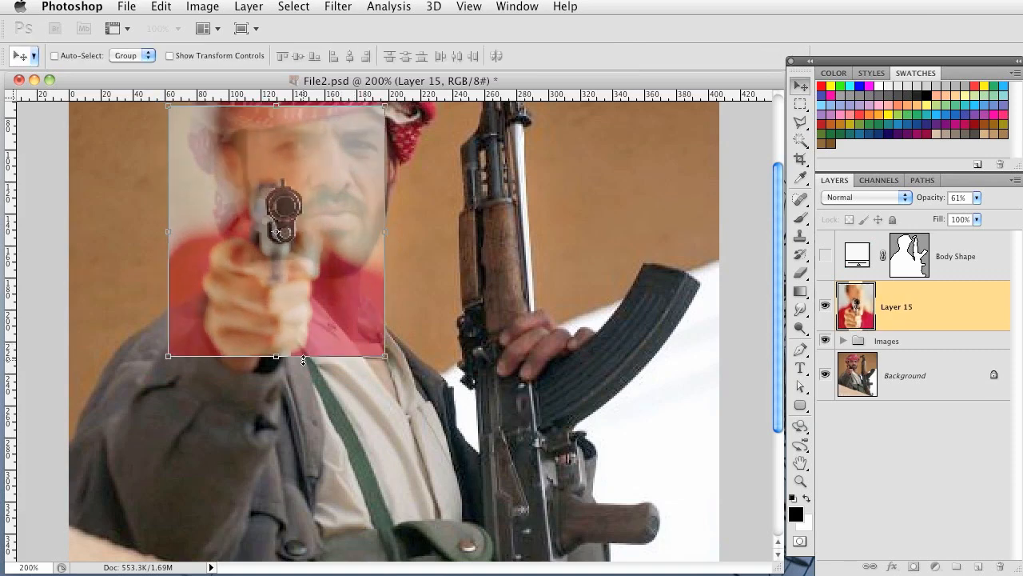
Add a layer mask to Layer 15 and restore the layer's opacity to 100%
scroll(480, 360, up, 2)
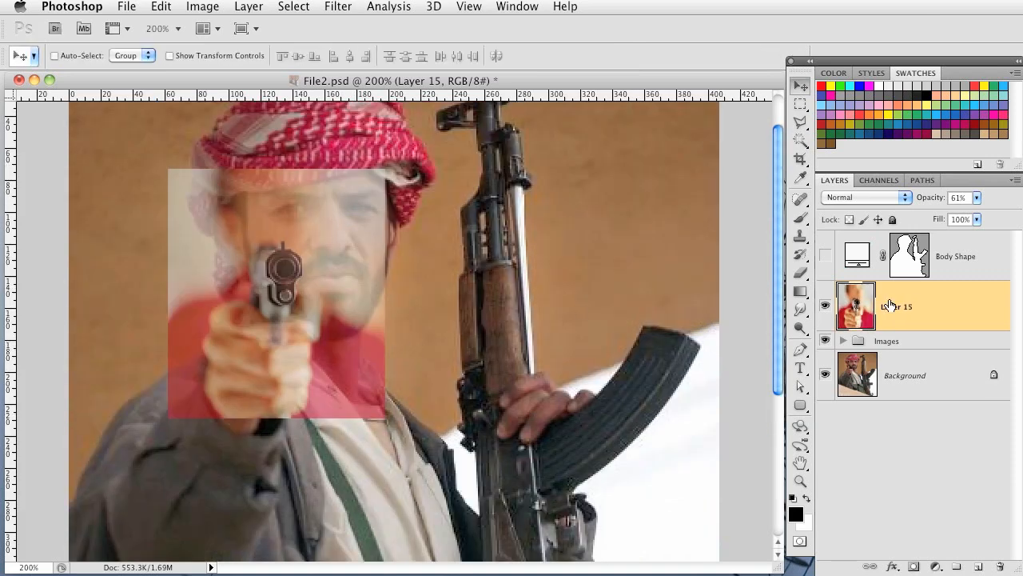
click(914, 566)
key(0)
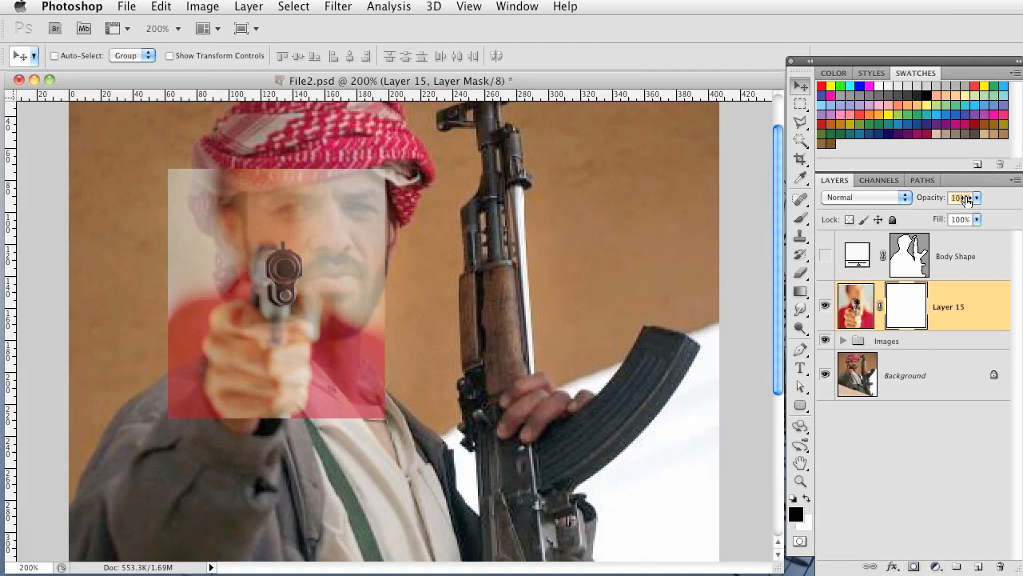
Paint black on Layer 15's mask with a soft brush to hide everything around the hand and gun
click(800, 217)
key(bracketright)
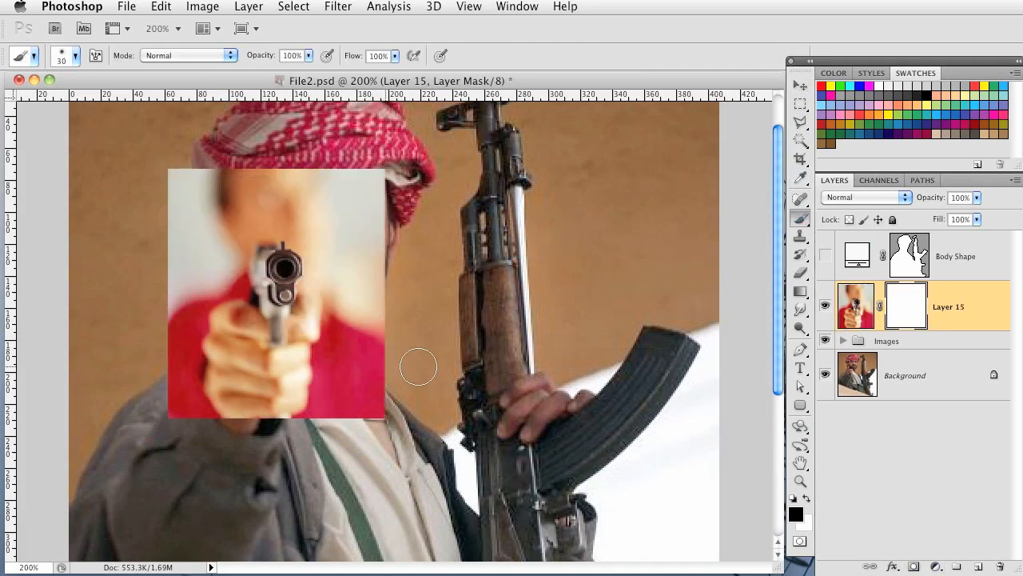
mouse_move(357, 397)
mouse_down()
mouse_move(365, 428)
mouse_move(355, 416)
mouse_move(323, 433)
mouse_move(354, 416)
mouse_move(388, 328)
mouse_move(405, 200)
mouse_move(383, 160)
mouse_move(230, 163)
mouse_move(152, 193)
mouse_move(185, 217)
mouse_move(171, 257)
mouse_move(225, 248)
mouse_move(272, 221)
mouse_move(349, 219)
mouse_move(339, 235)
mouse_move(358, 256)
mouse_move(362, 314)
mouse_move(350, 319)
mouse_move(328, 440)
mouse_move(357, 351)
mouse_move(352, 320)
mouse_move(336, 360)
mouse_up()
key(bracketleft)
mouse_move(222, 258)
mouse_down()
mouse_move(189, 286)
mouse_move(168, 348)
mouse_move(171, 379)
mouse_move(203, 439)
mouse_move(187, 419)
mouse_move(183, 407)
mouse_move(210, 437)
mouse_move(326, 449)
mouse_move(312, 429)
mouse_move(344, 402)
mouse_move(326, 444)
mouse_up()
Scale the masked hand and gun down slightly so they fit the man's arm
click(799, 87)
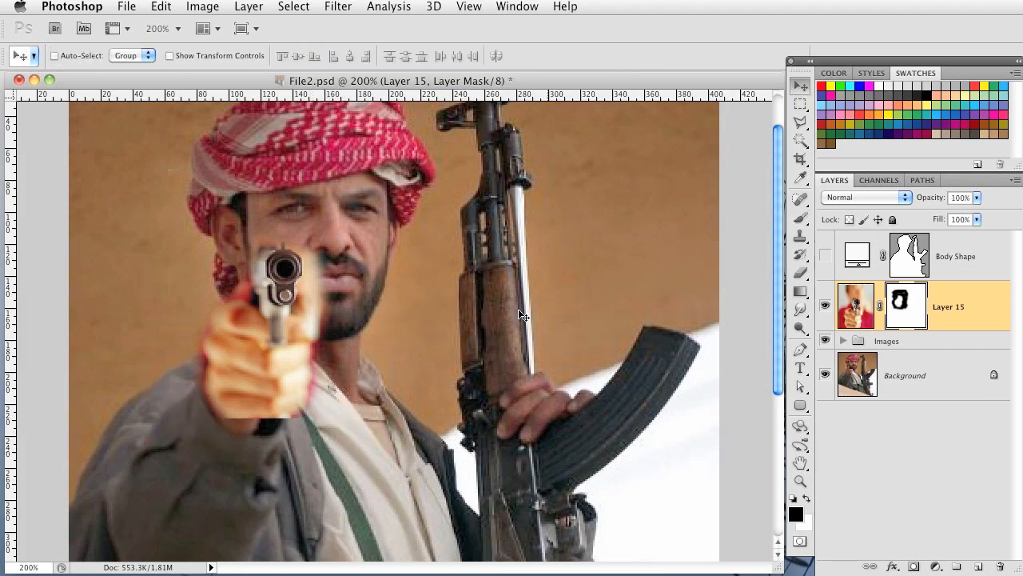
key(super+t)
drag(382, 418, 373, 405)
key(Return)
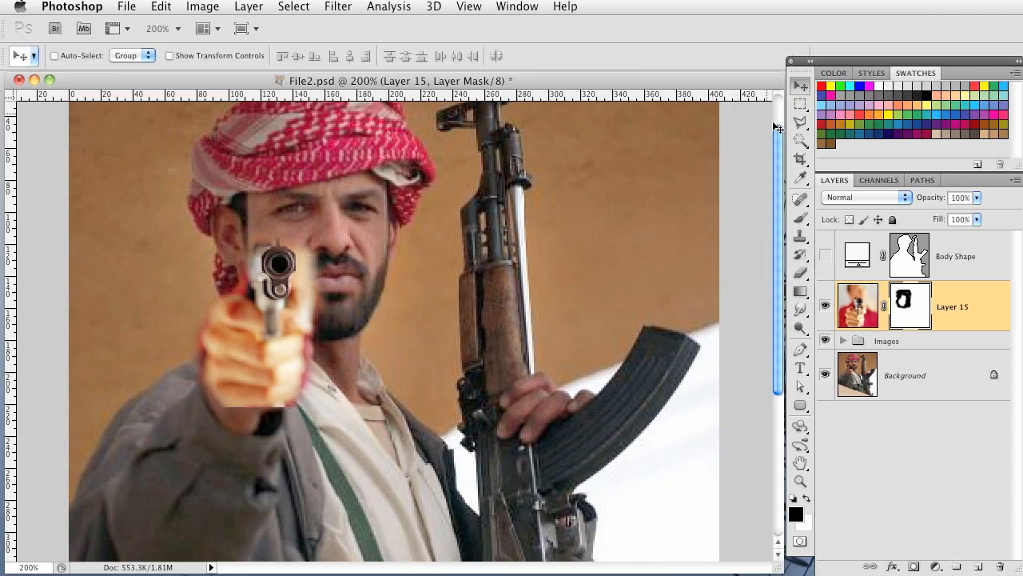
Refine Layer 15's mask with a soft brush, blending the wrist and removing leftover fringes around the hand and gun
click(800, 218)
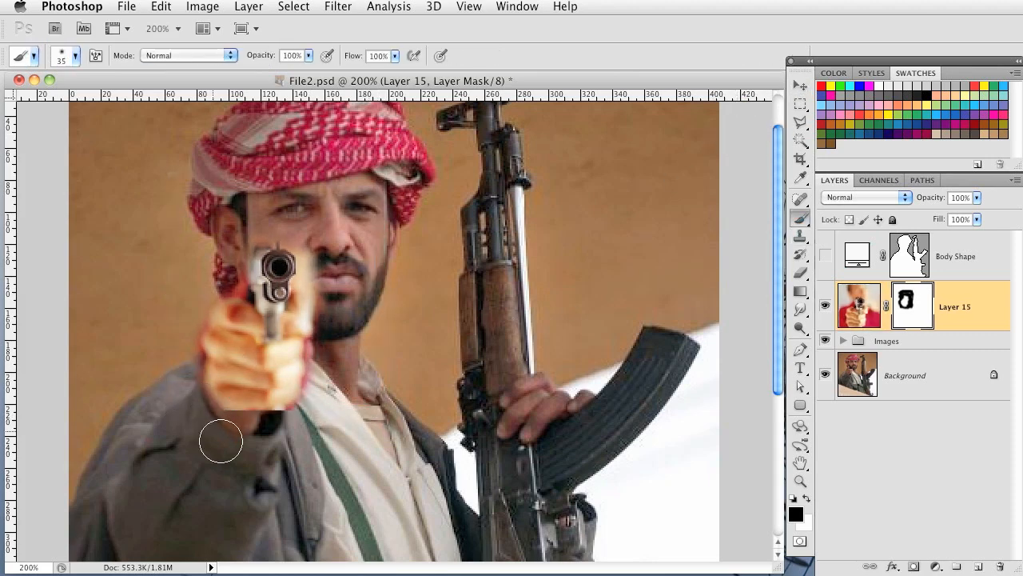
drag(285, 426, 227, 437)
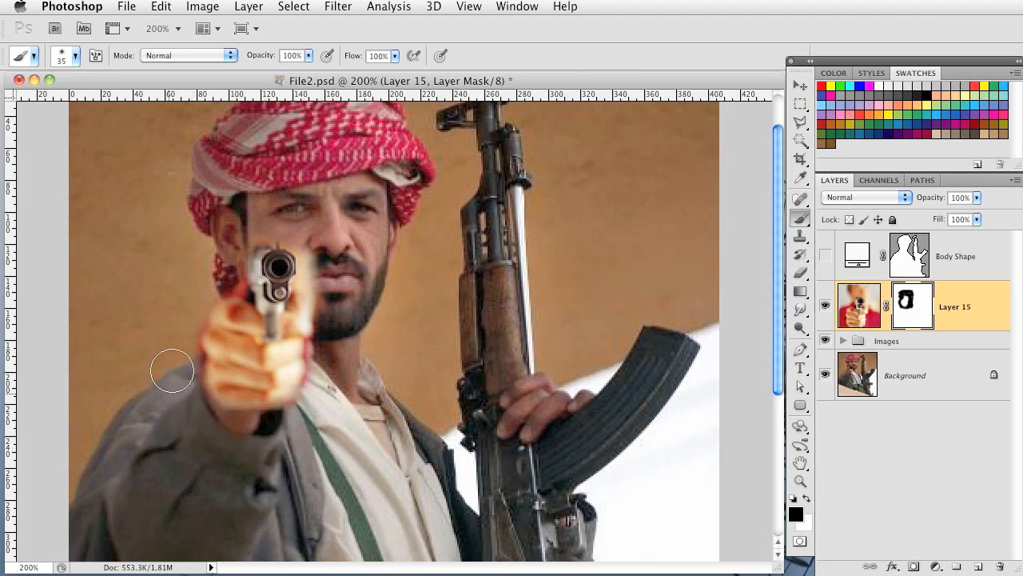
drag(209, 409, 322, 392)
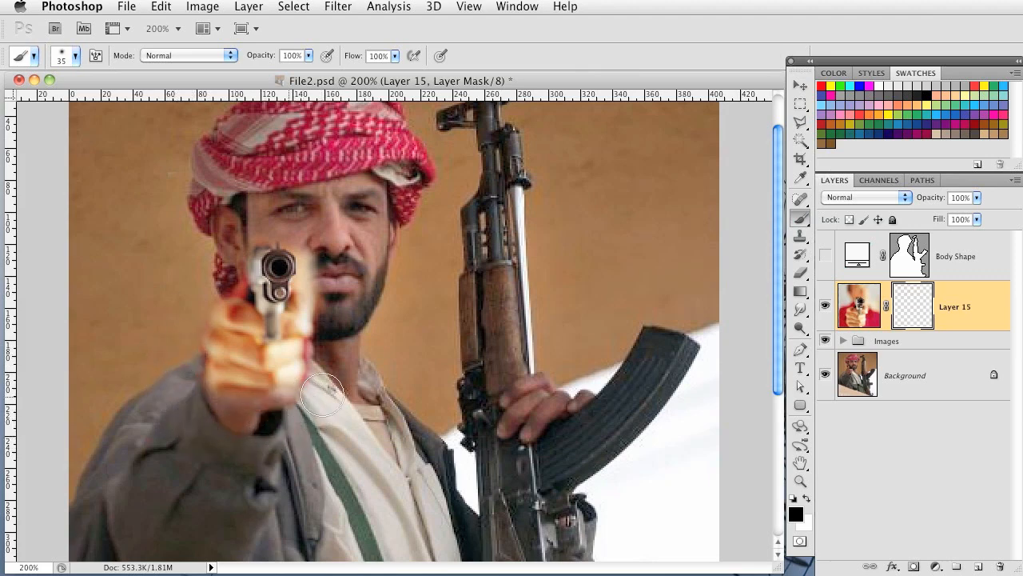
key(super+z)
mouse_move(263, 434)
mouse_down()
mouse_move(211, 433)
mouse_move(175, 378)
mouse_up()
key(bracketleft)
key(bracketleft)
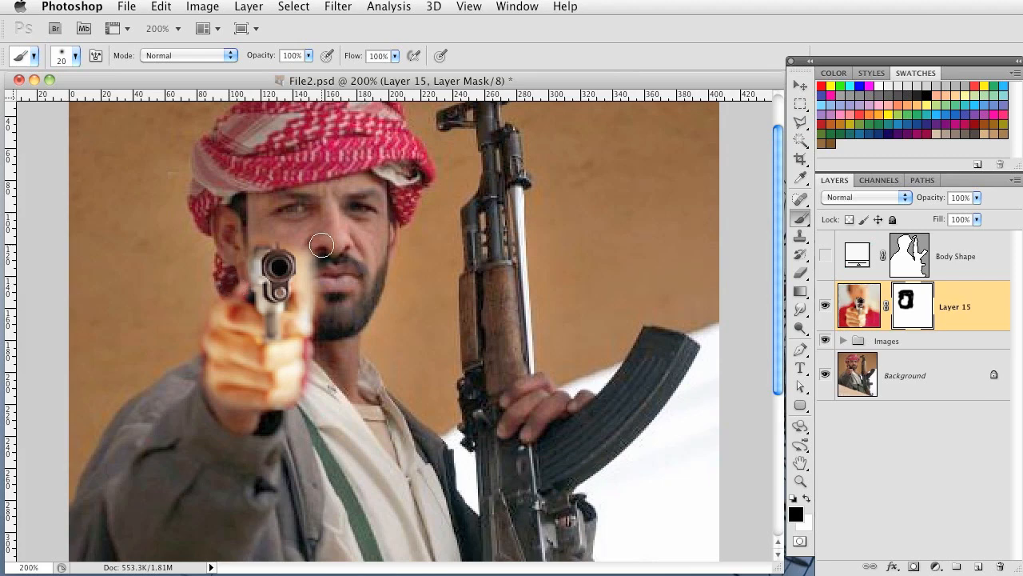
key(bracketright)
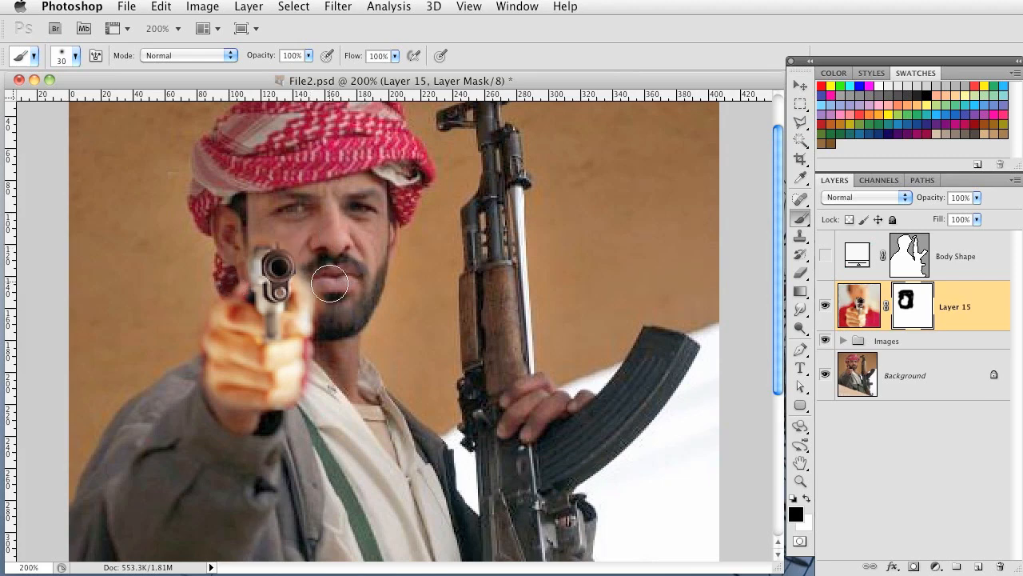
key(bracketleft)
drag(315, 354, 316, 375)
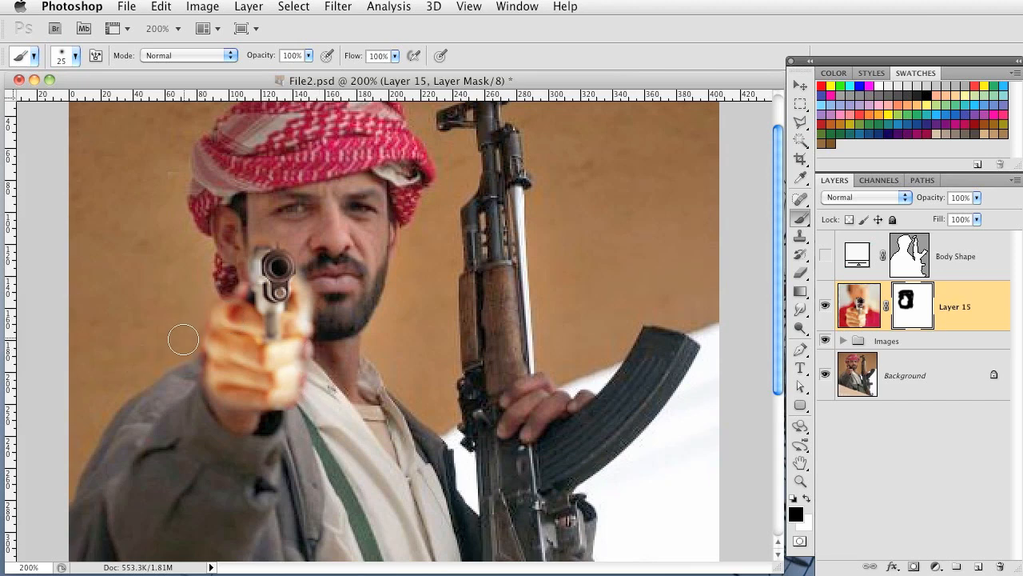
Hide Layer 15 and add a new empty layer between it and the Images group
click(825, 310)
click(825, 310)
click(825, 311)
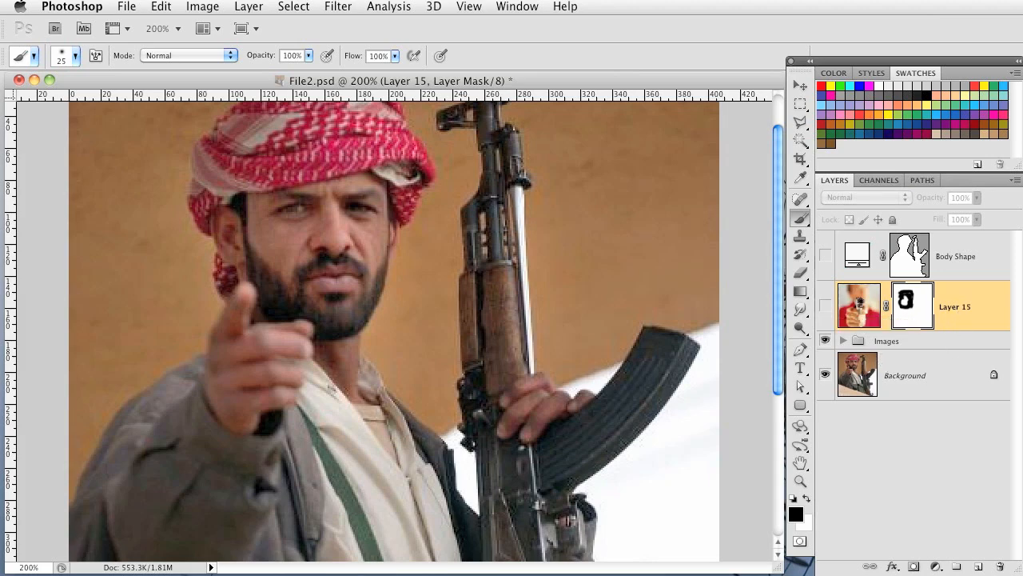
click(978, 567)
Clone out the man's raised index finger on the new layer using the Clone Stamp set to sample All Layers
click(801, 238)
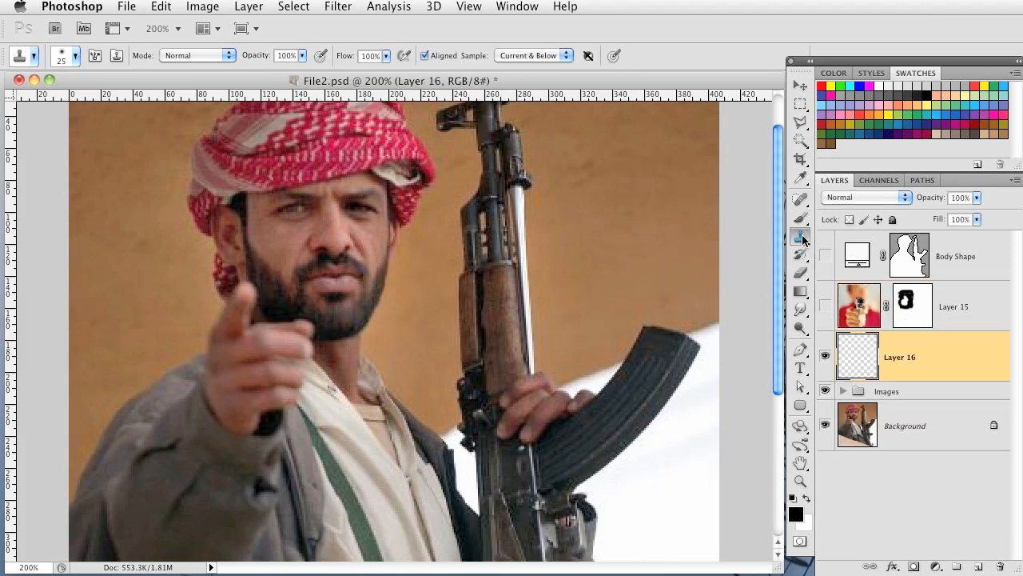
click(531, 55)
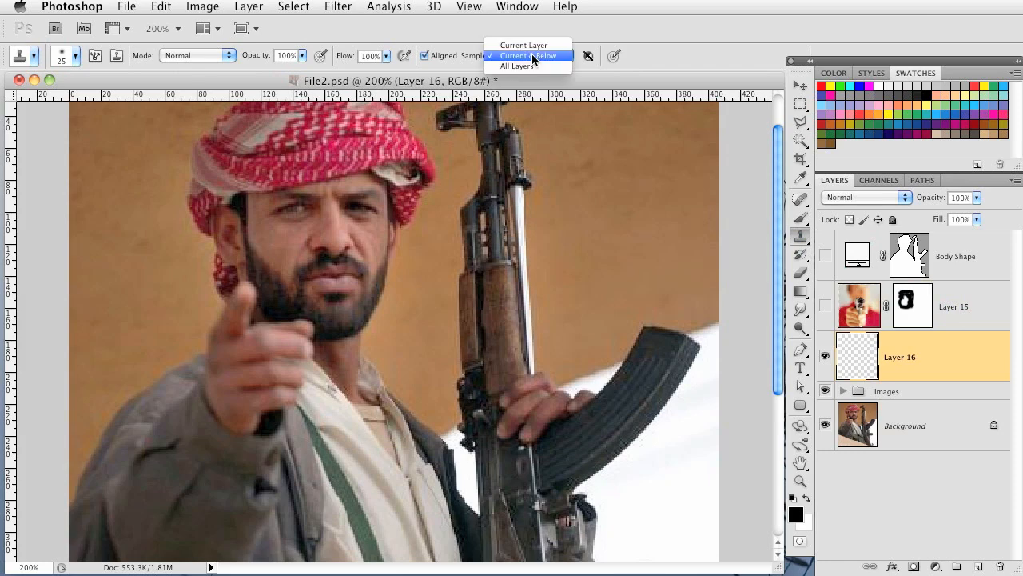
click(523, 66)
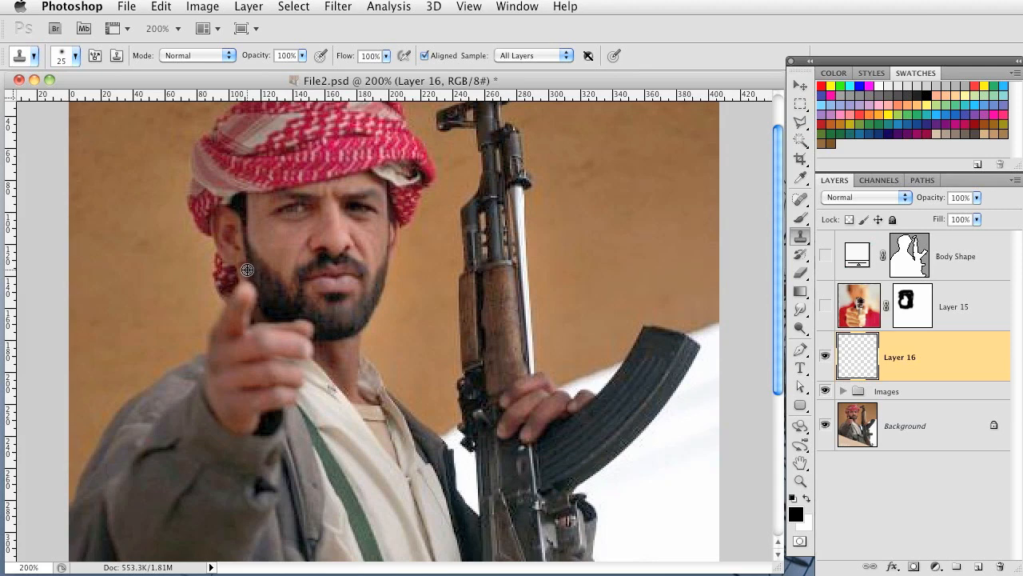
mouse_move(249, 287)
mouse_down()
mouse_move(250, 301)
mouse_move(226, 284)
mouse_move(232, 298)
mouse_up()
key(bracketleft)
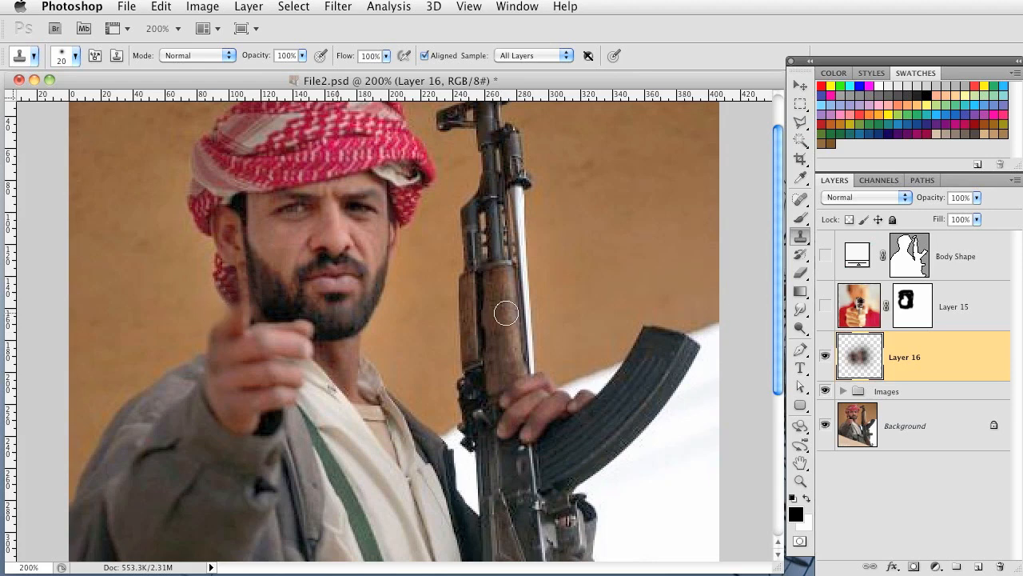
Show Layer 15 again and touch up its mask around the hand and gun with a size 25 brush
click(824, 307)
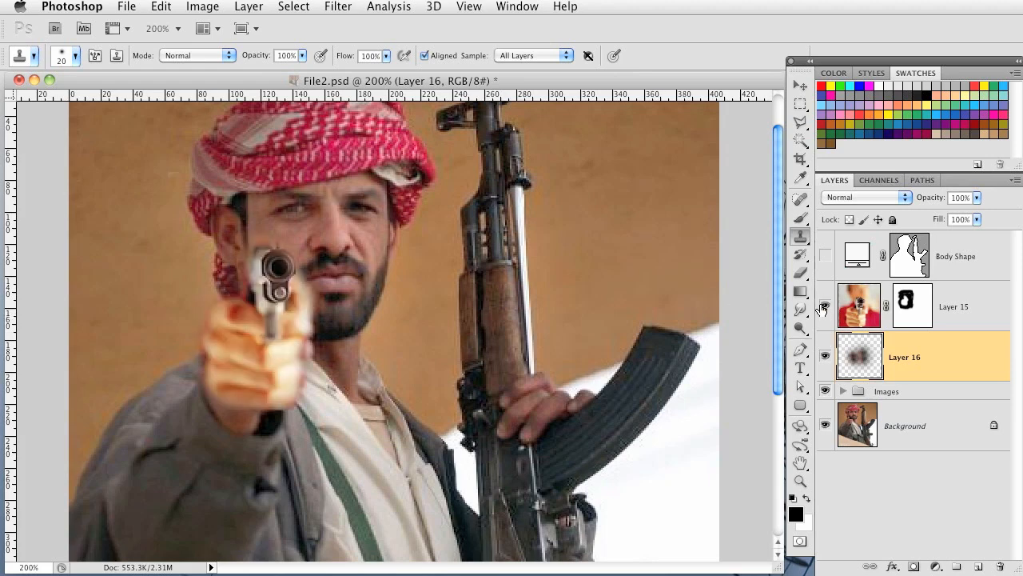
click(824, 308)
click(823, 308)
click(909, 304)
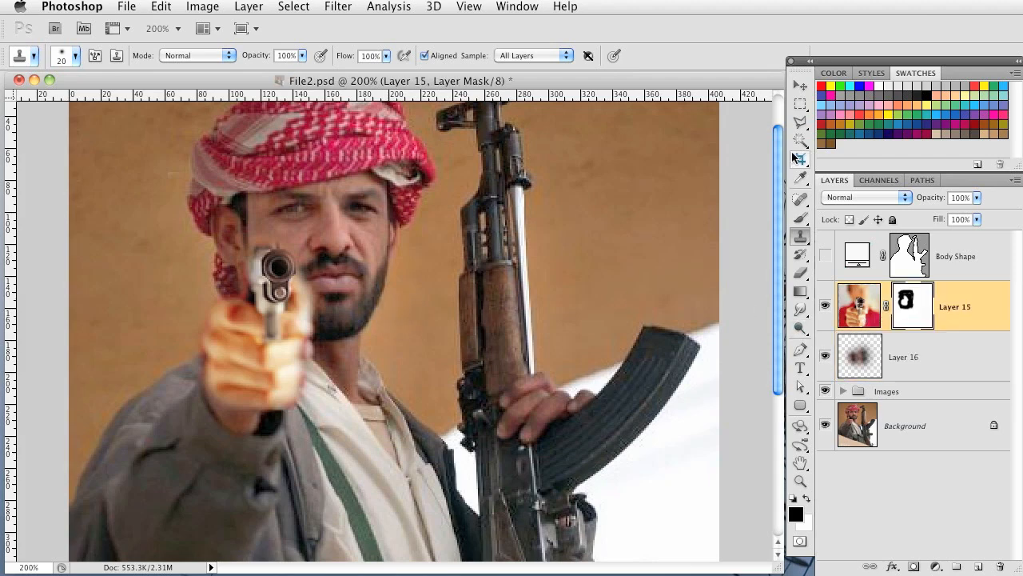
click(800, 217)
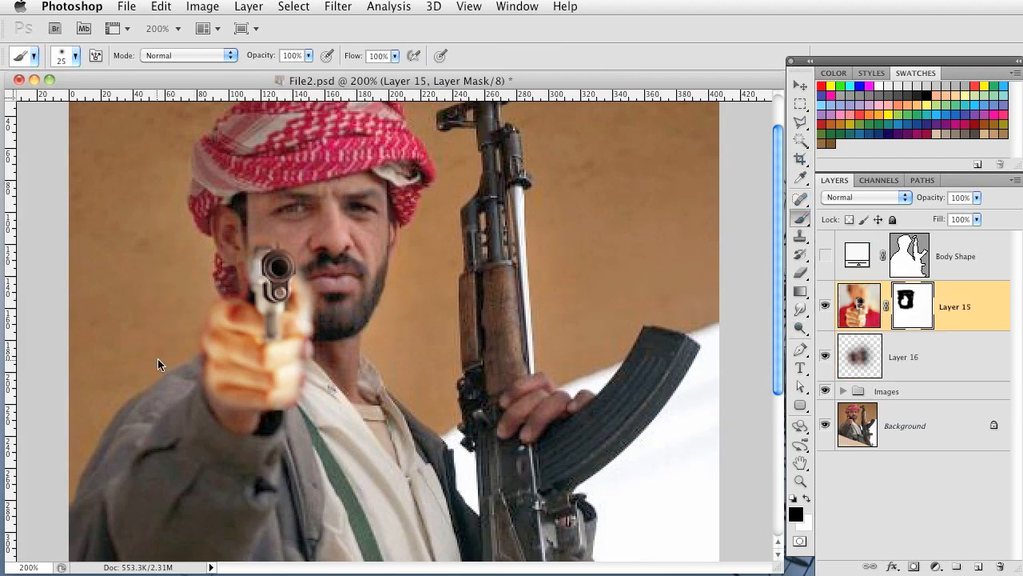
key(super+minus)
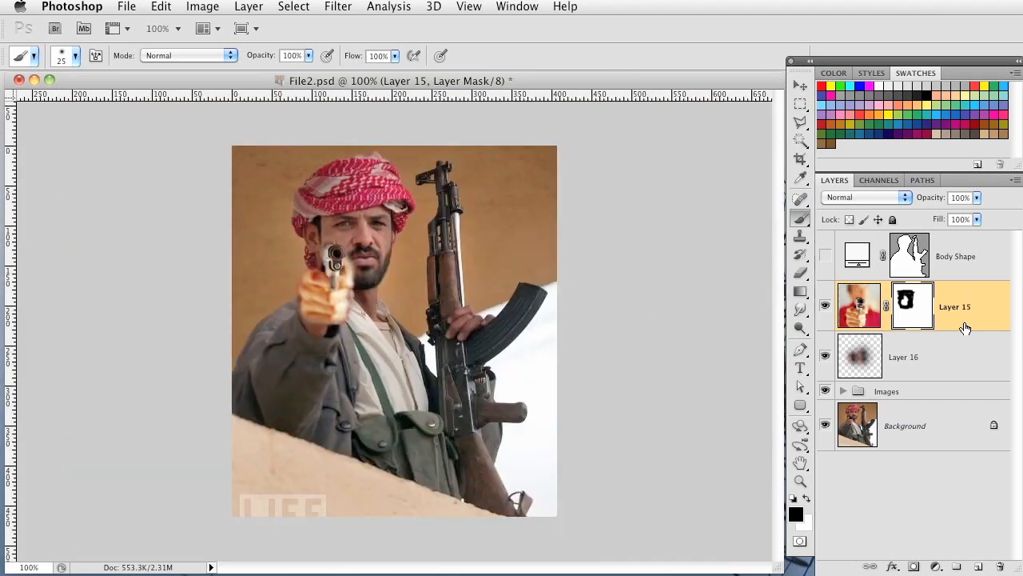
Add a new empty layer between Layer 16 and the Images group, and hide the Background layer
key(super+2)
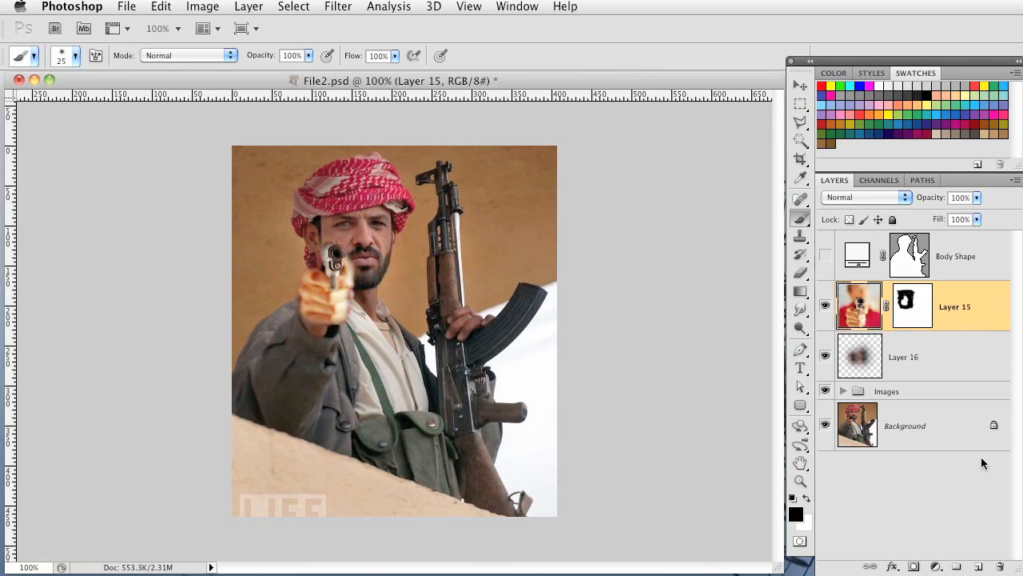
click(965, 366)
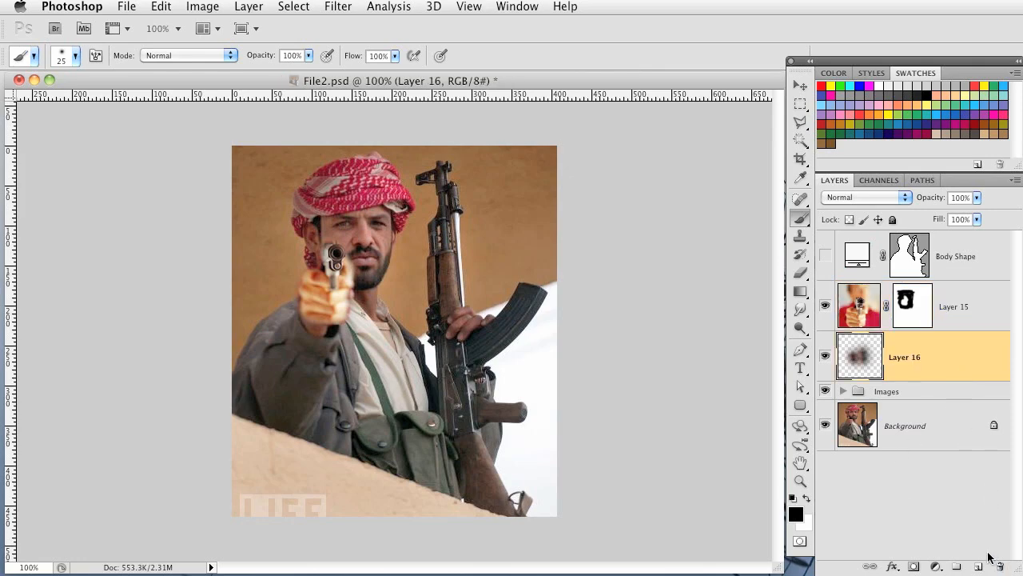
click(981, 566)
click(826, 477)
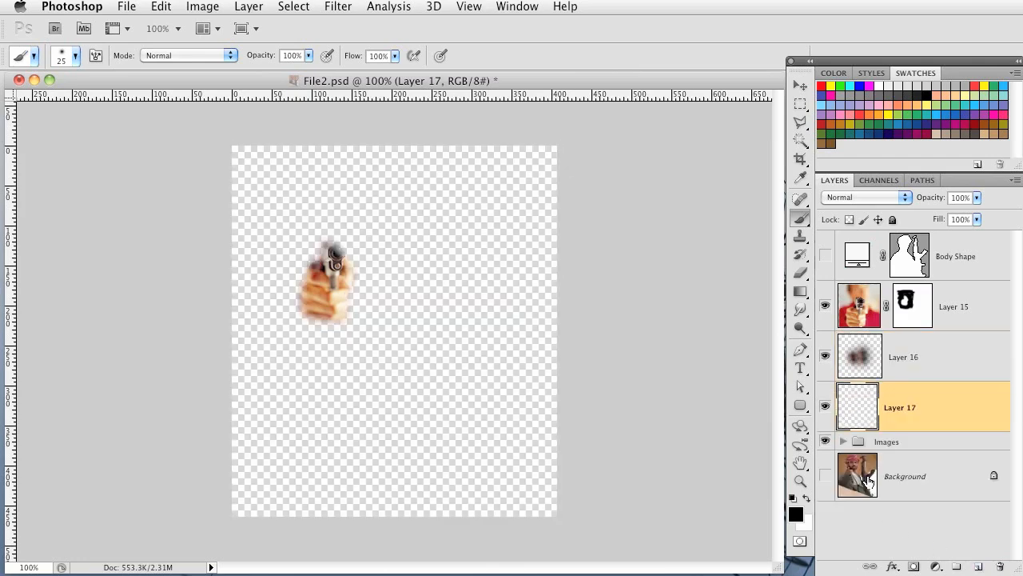
Place a visible duplicate of the Background directly below Layer 16 and mask it with the selection loaded from the Body Shape mask
click(927, 480)
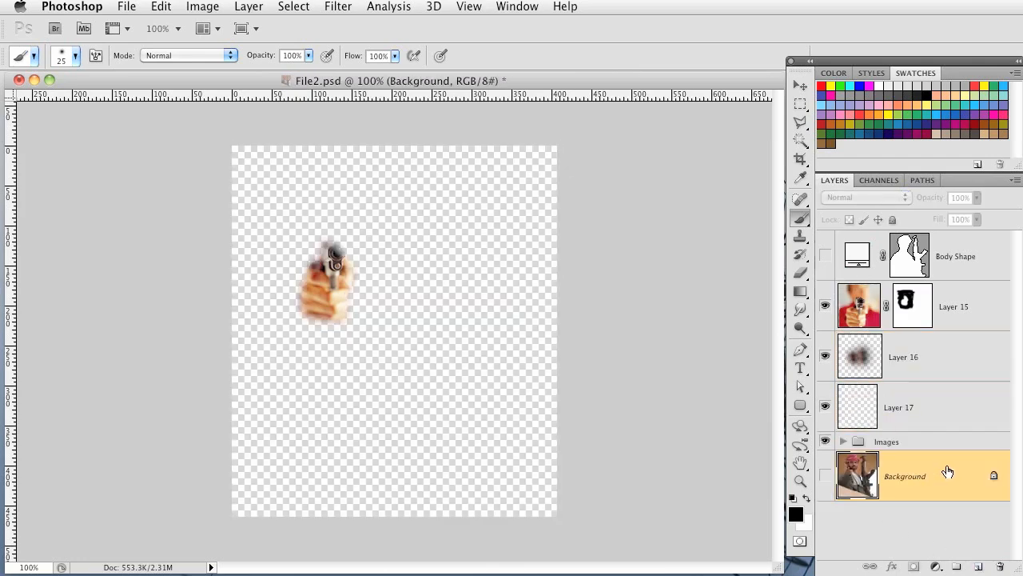
drag(954, 482, 979, 567)
drag(950, 458, 923, 283)
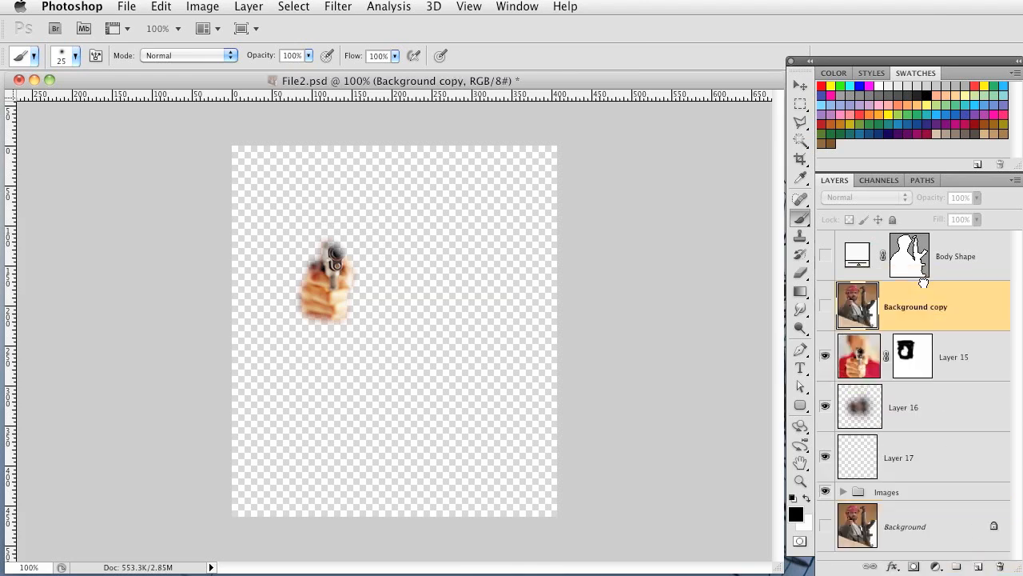
click(826, 306)
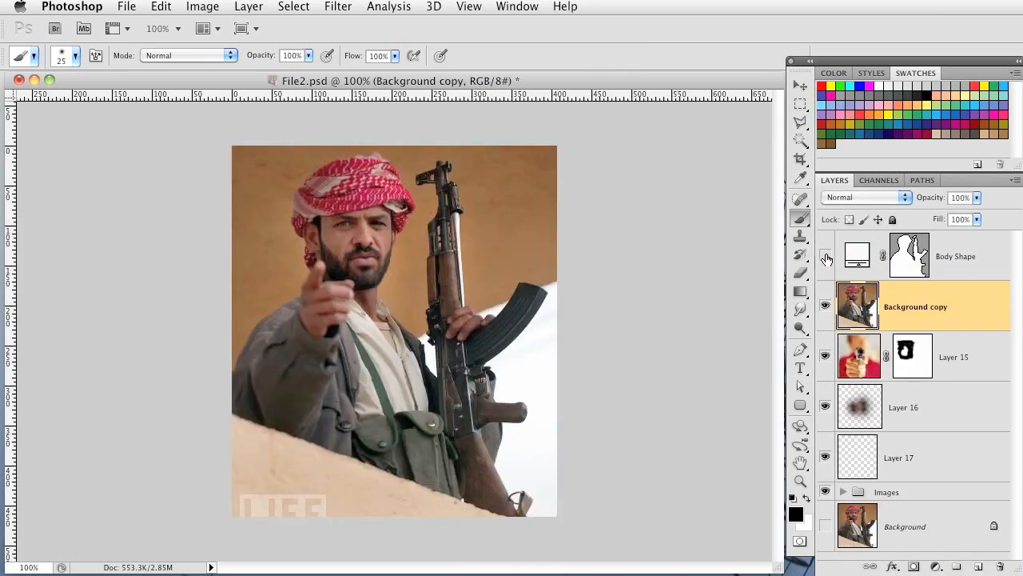
drag(924, 285, 916, 418)
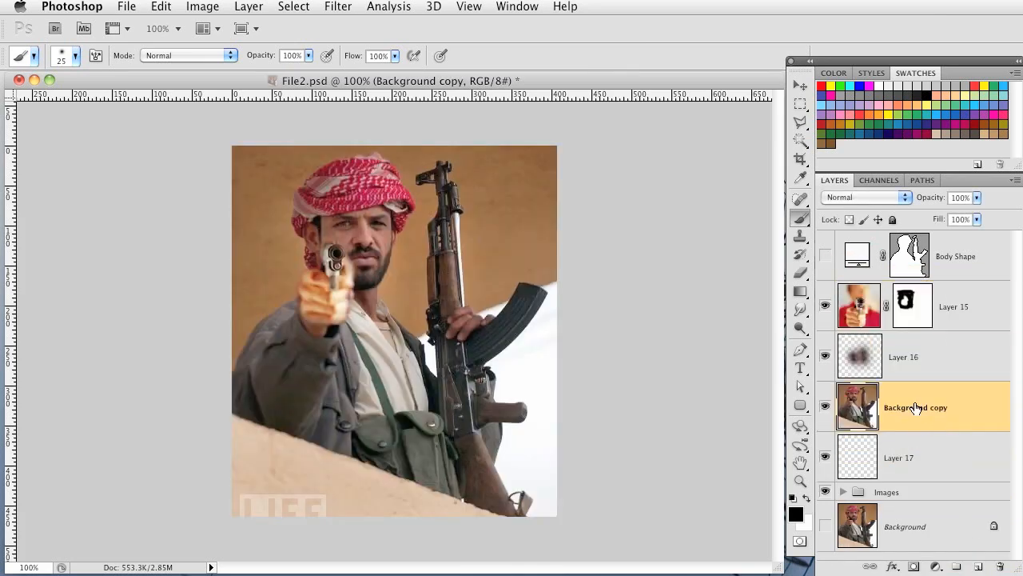
super+click(917, 254)
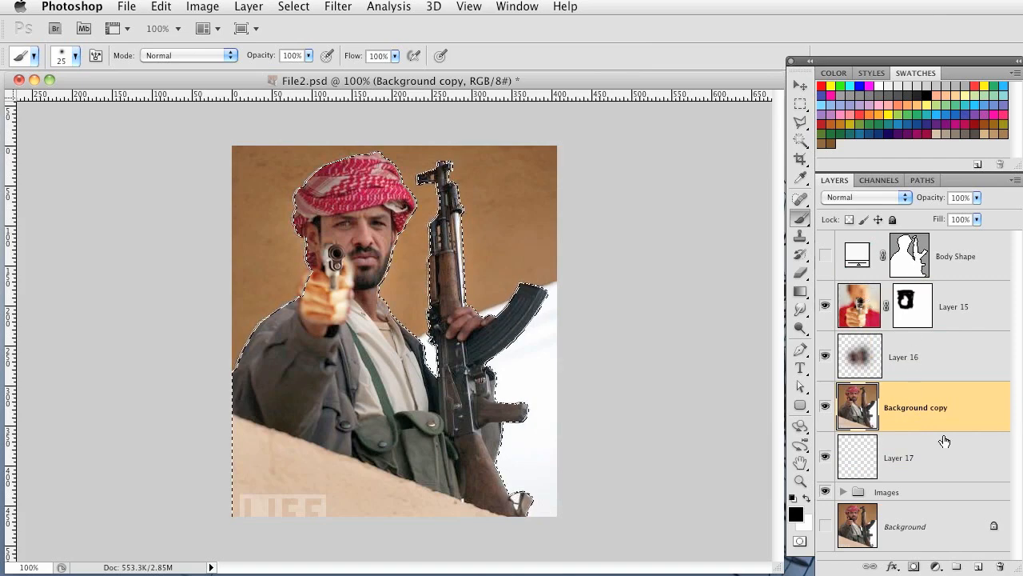
click(913, 566)
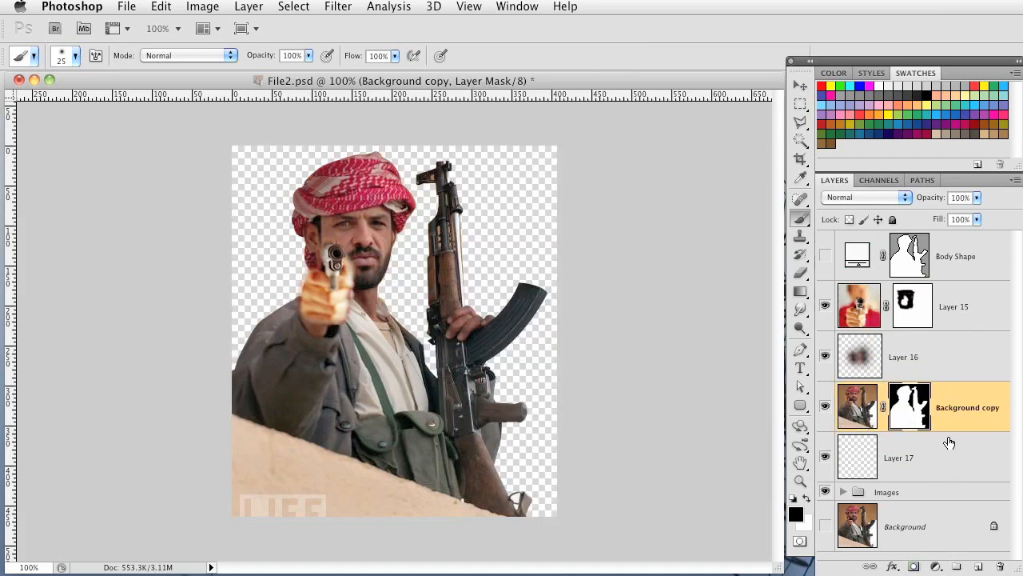
Render black-and-white Clouds on Layer 17 and soften them with the Smudge tool at size 125 and 50% strength
click(856, 453)
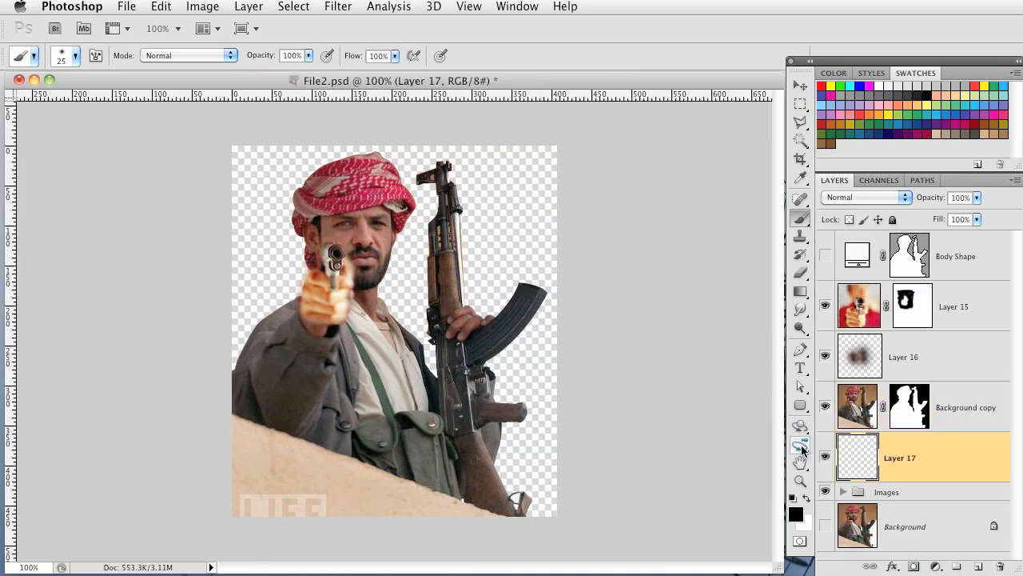
click(343, 5)
mouse_move(375, 252)
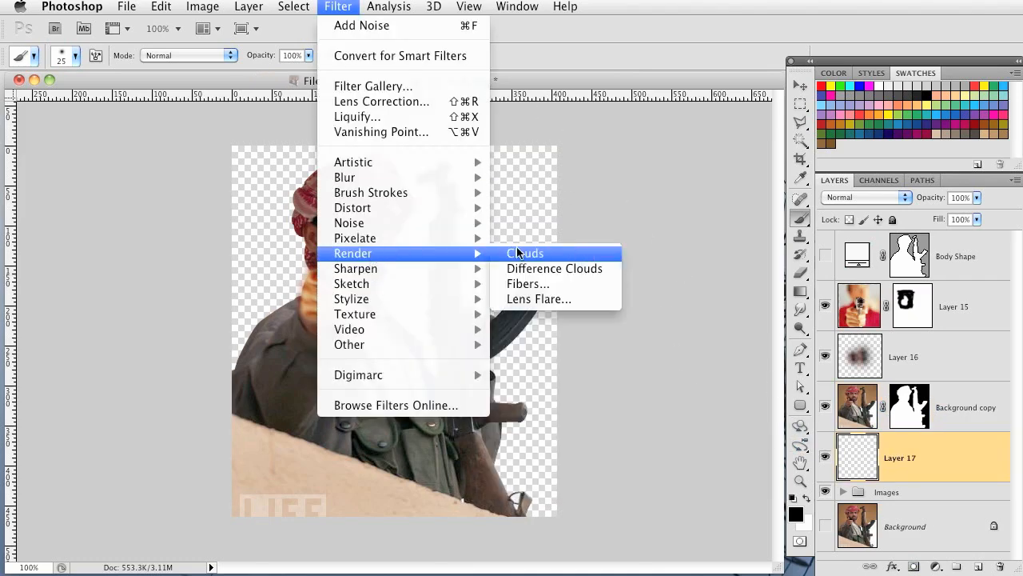
click(517, 252)
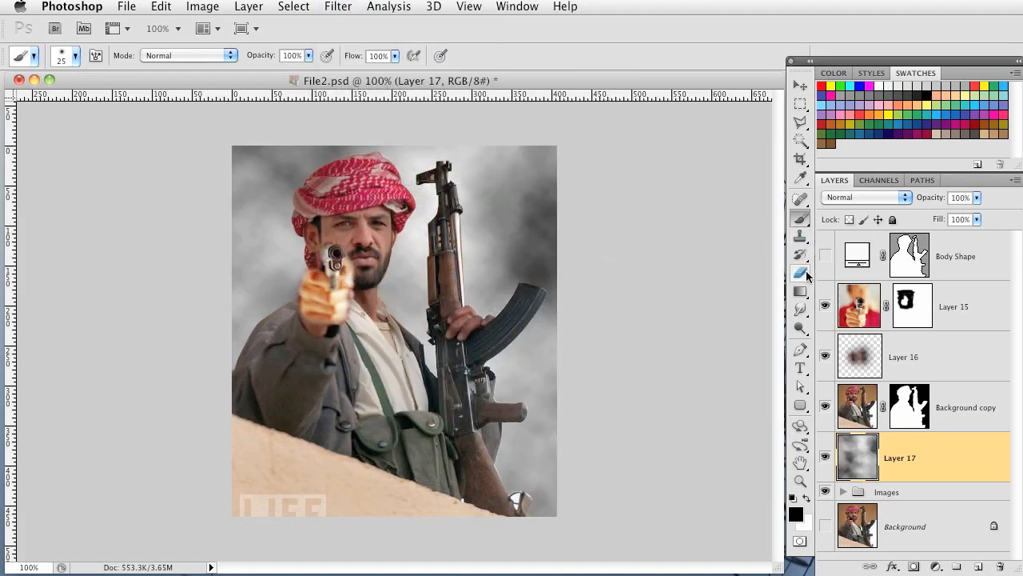
click(802, 311)
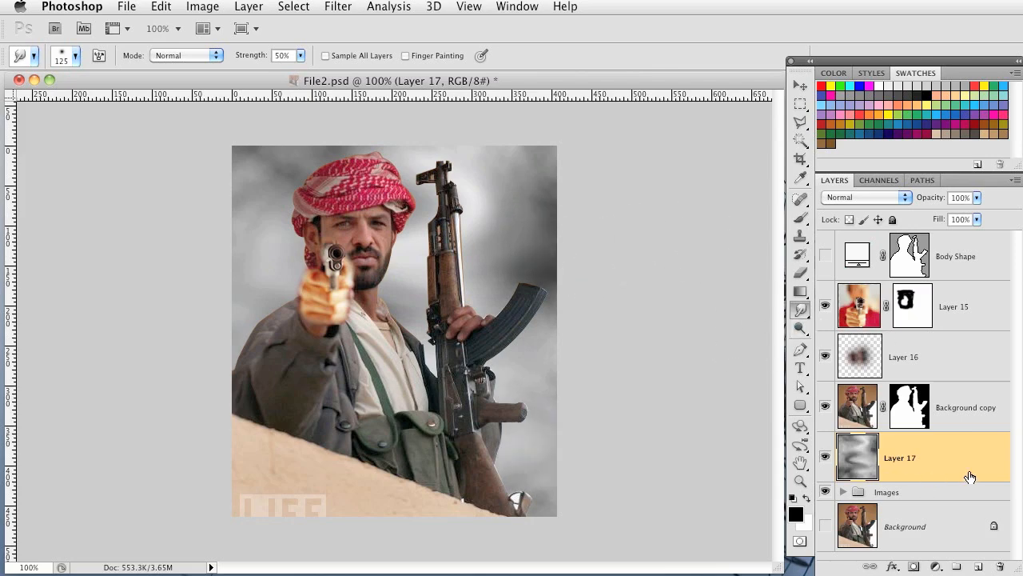
Colorize the clouds on Layer 17 with Hue/Saturation using hue 197, saturation 15 and lightness -58
key(ctrl+u)
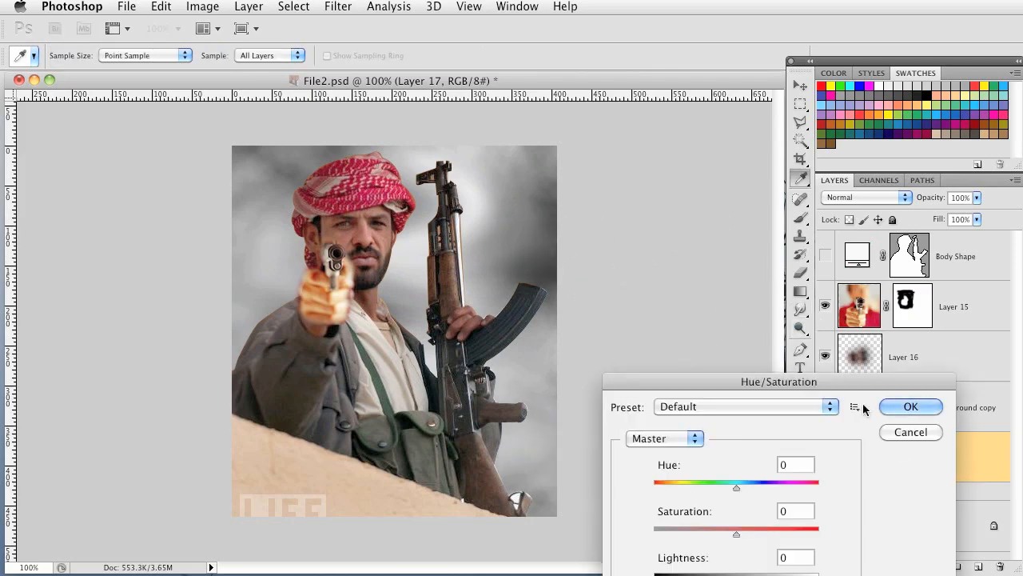
drag(841, 379, 809, 217)
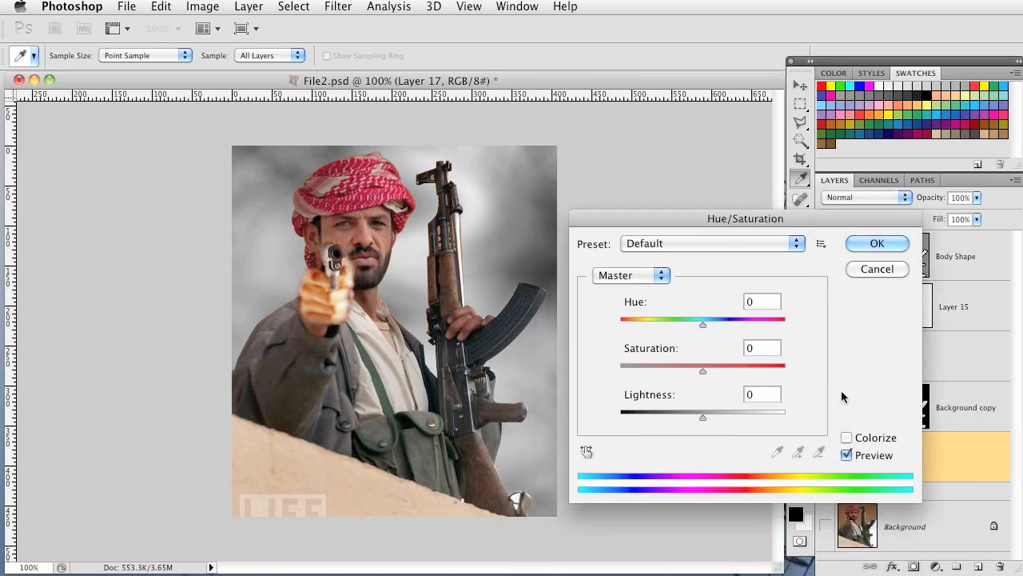
click(849, 437)
drag(622, 324, 711, 320)
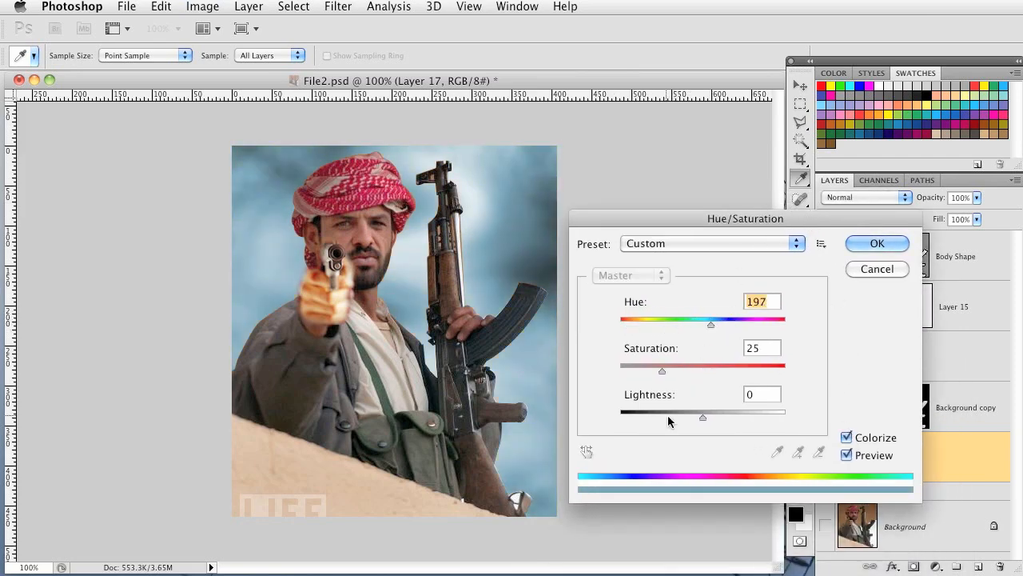
drag(700, 417, 654, 416)
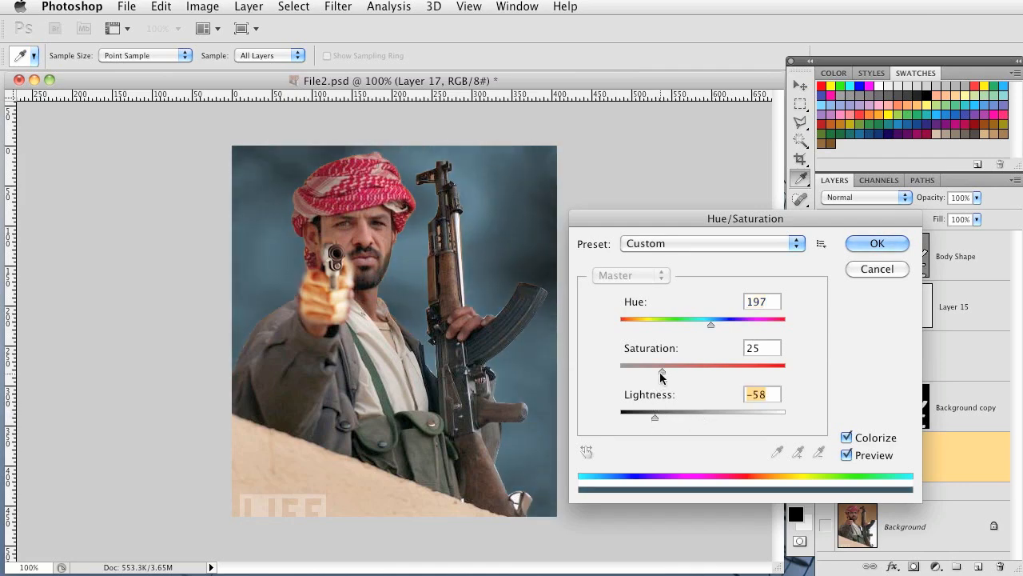
drag(662, 371, 644, 372)
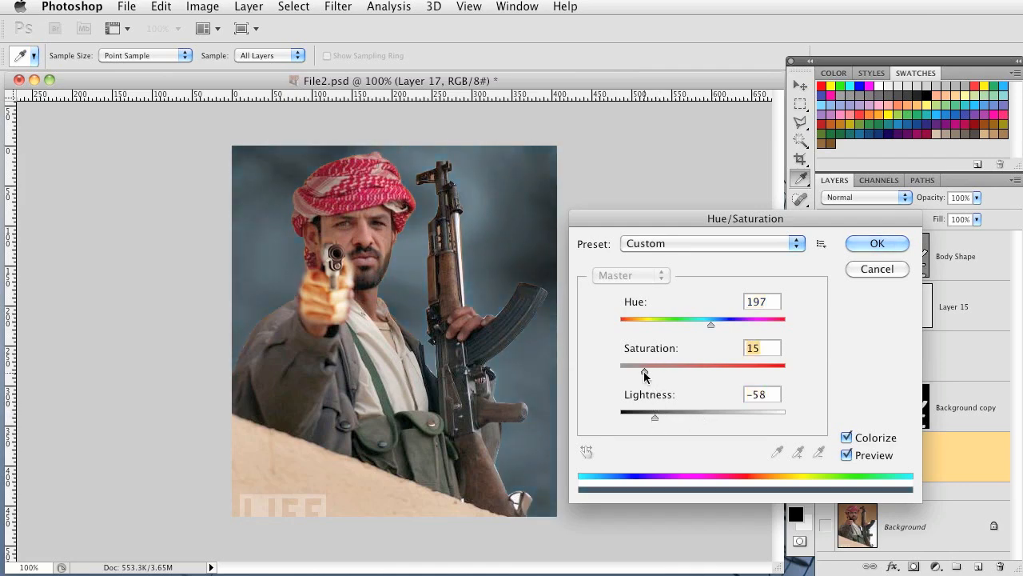
click(877, 244)
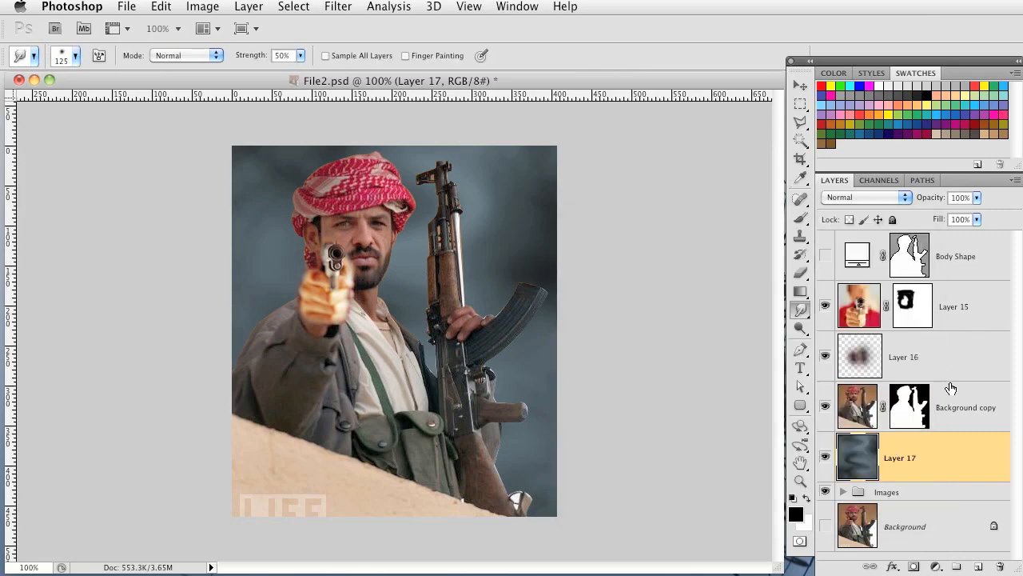
Add a new layer directly above Layer 15 and fill it with black
click(981, 311)
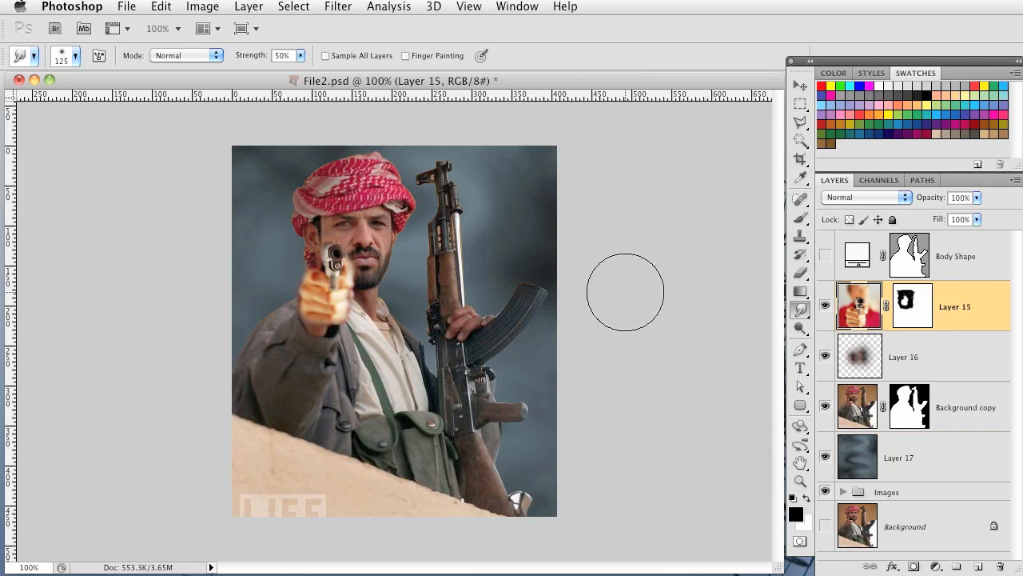
click(978, 566)
key(alt+BackSpace)
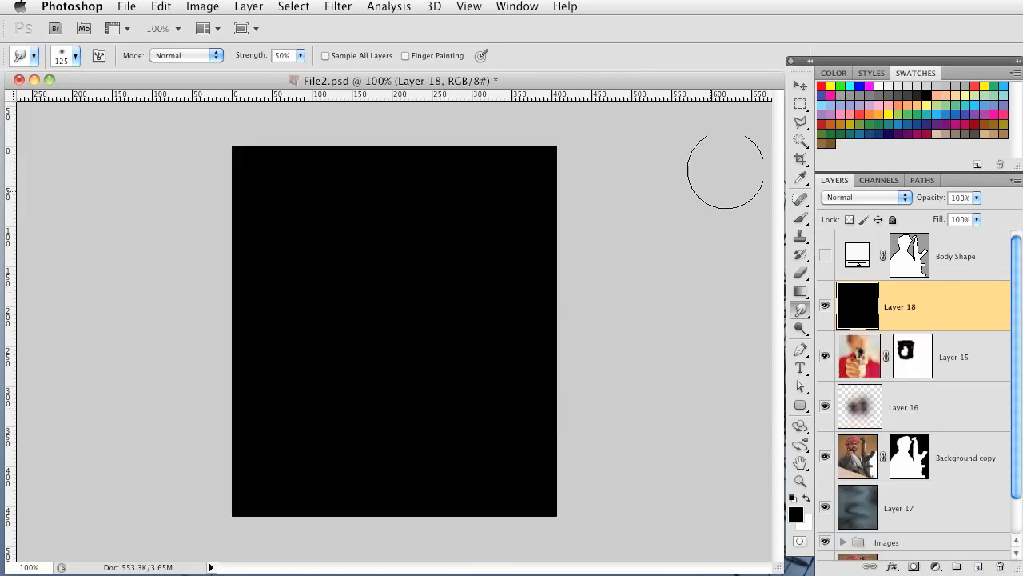
Erase the middle of the black layer with a soft size 500 eraser, leaving a dark vignette around the man
click(801, 273)
key(bracketright)
key(bracketright)
key(bracketright)
key(bracketright)
key(bracketright)
key(bracketright)
key(bracketright)
key(bracketright)
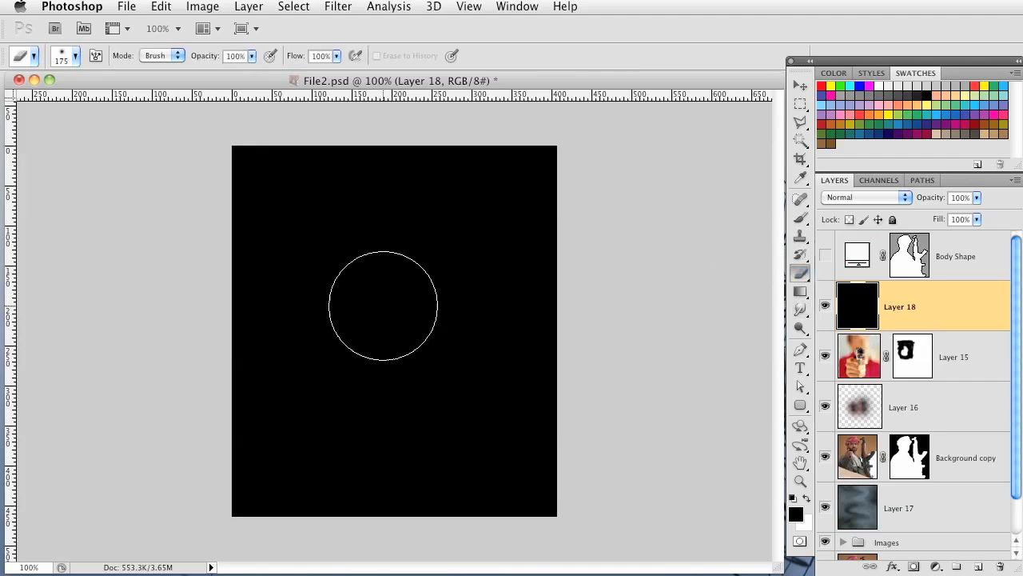
key(bracketleft)
click(392, 326)
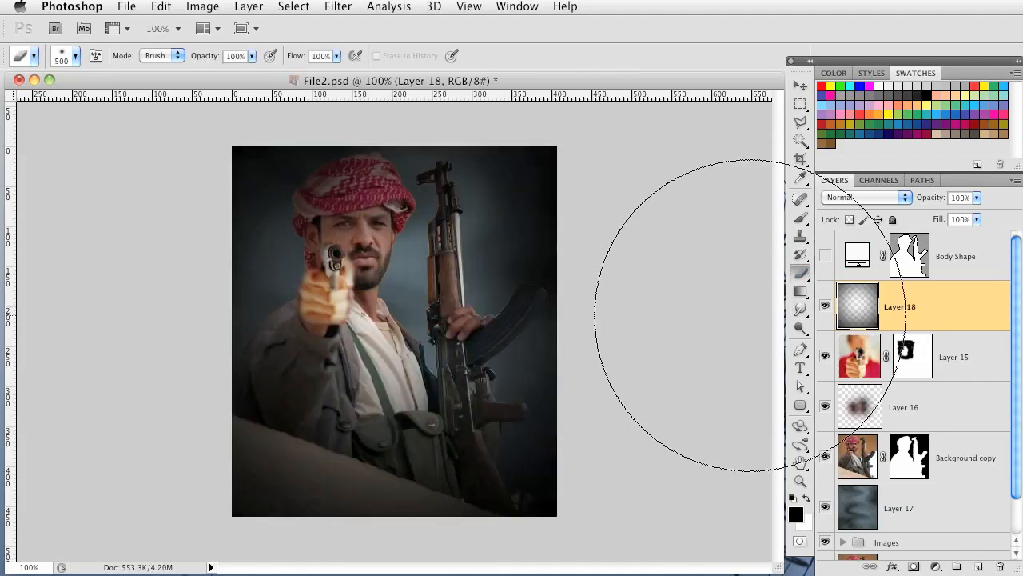
Duplicate the masked Background copy layer and apply a High Pass filter with a 6.0 pixel radius to the duplicate
click(975, 485)
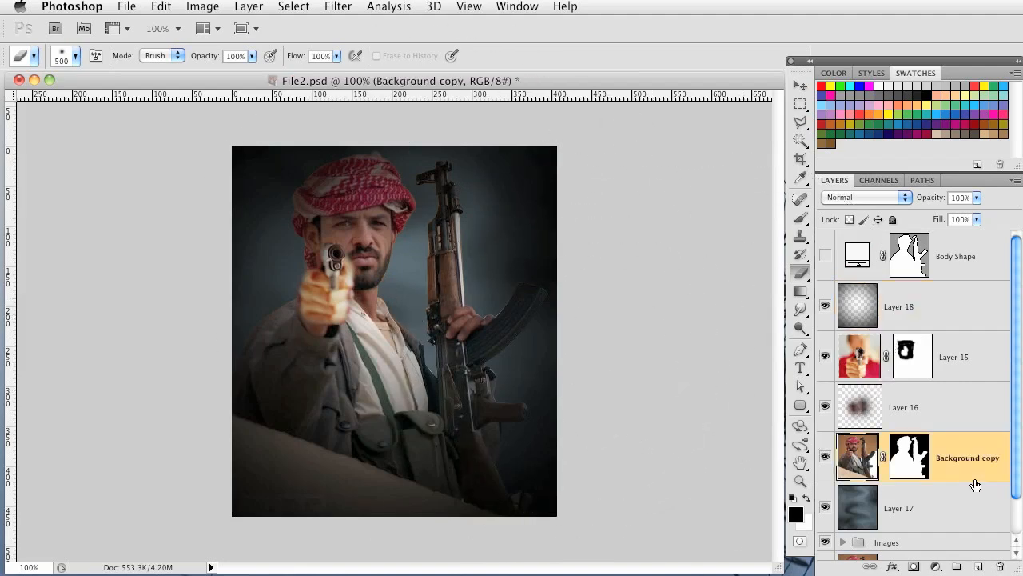
drag(973, 475, 978, 566)
click(336, 8)
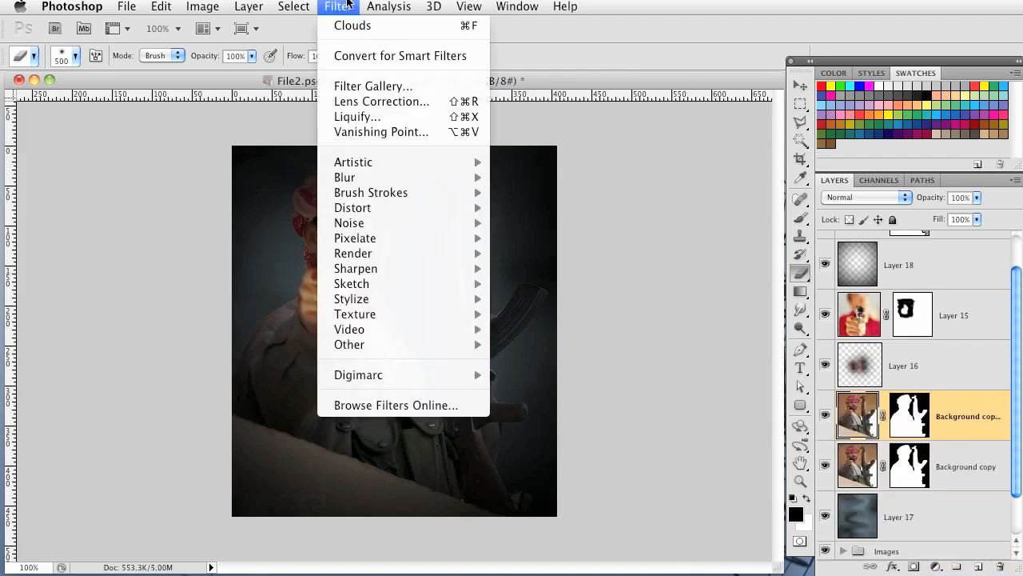
mouse_move(370, 344)
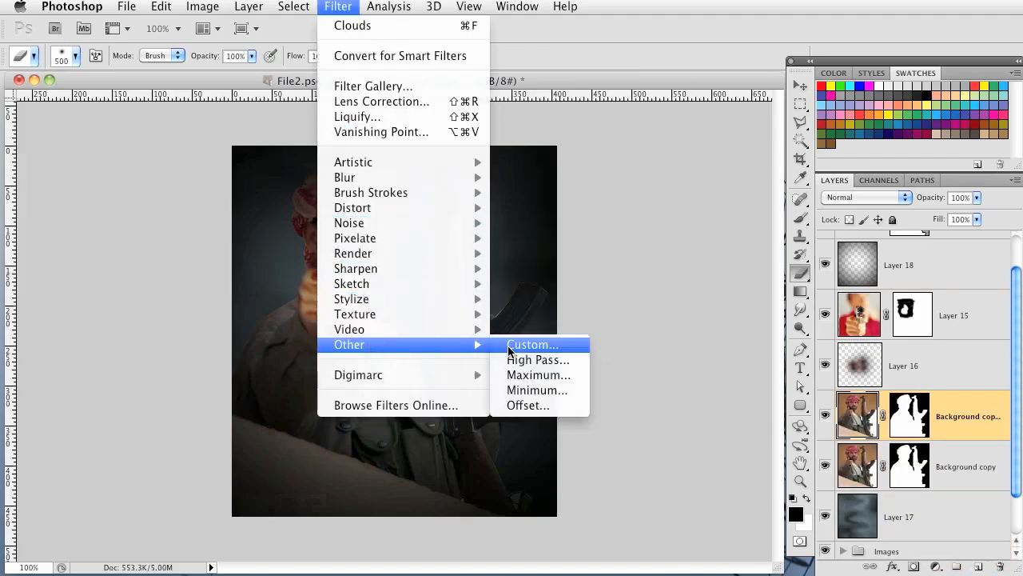
click(529, 361)
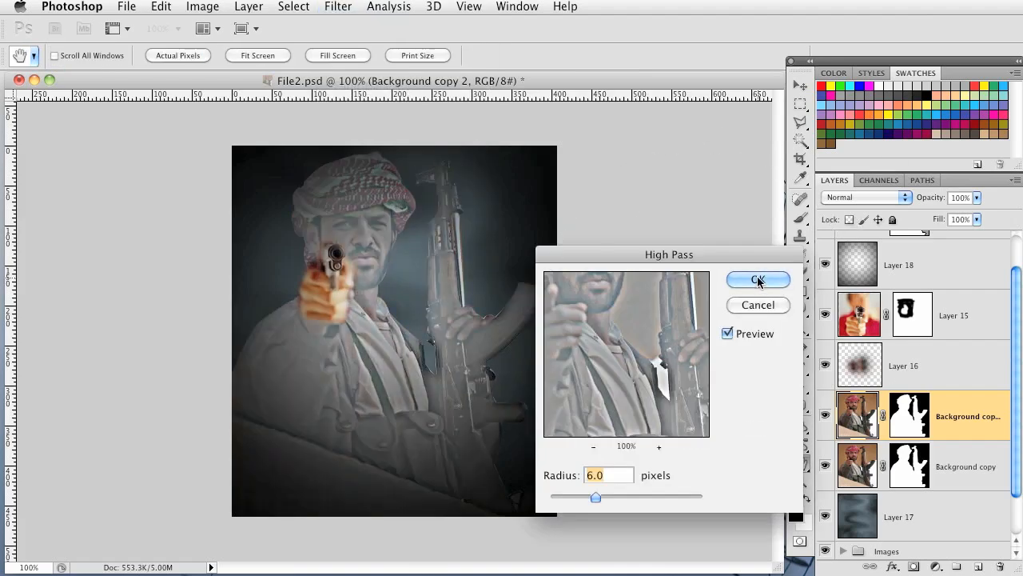
click(760, 279)
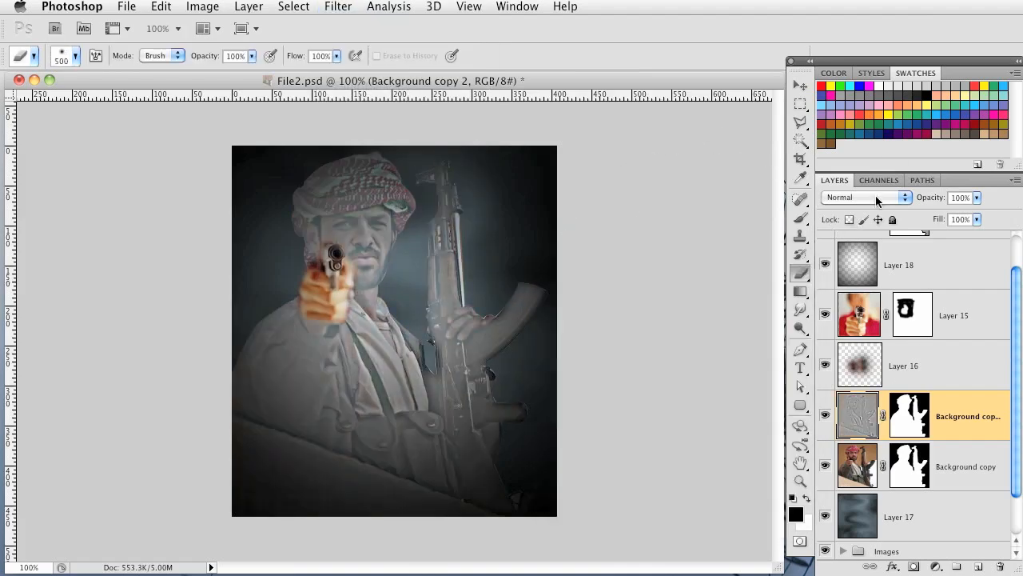
Set the High Pass layer's blend mode to Overlay and compare the image with that layer hidden and shown
click(863, 197)
click(844, 352)
click(844, 351)
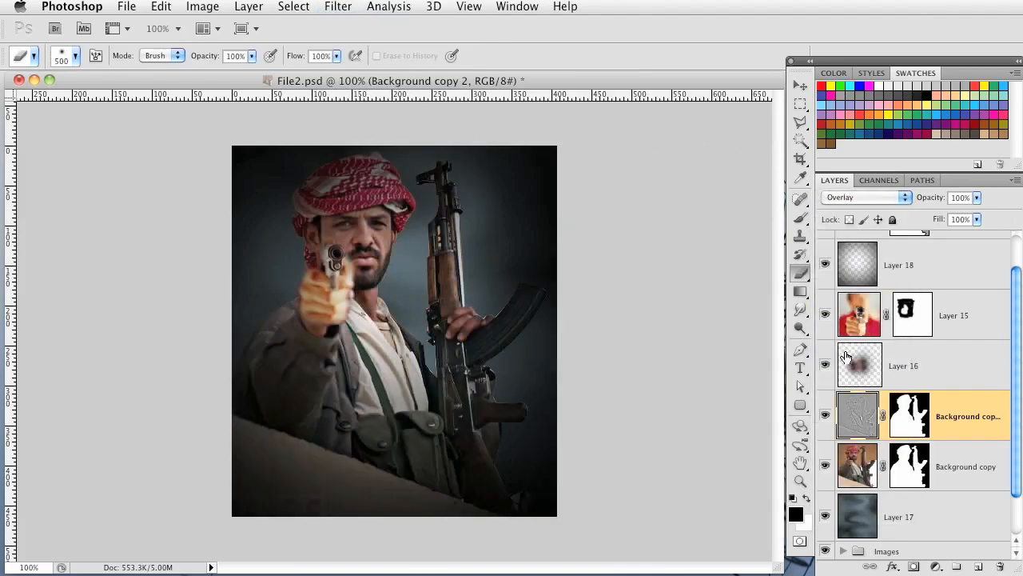
click(829, 415)
click(829, 414)
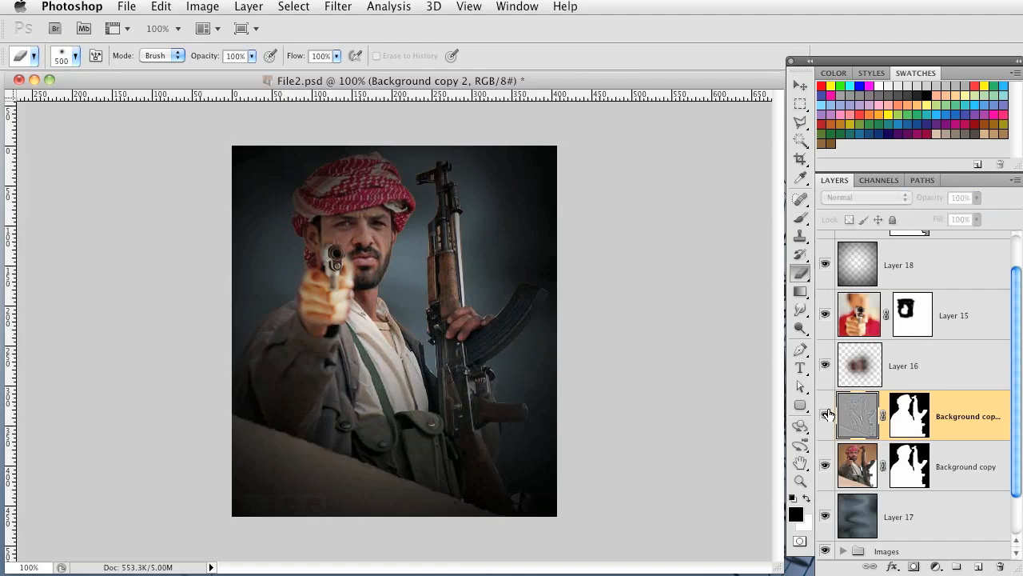
click(829, 415)
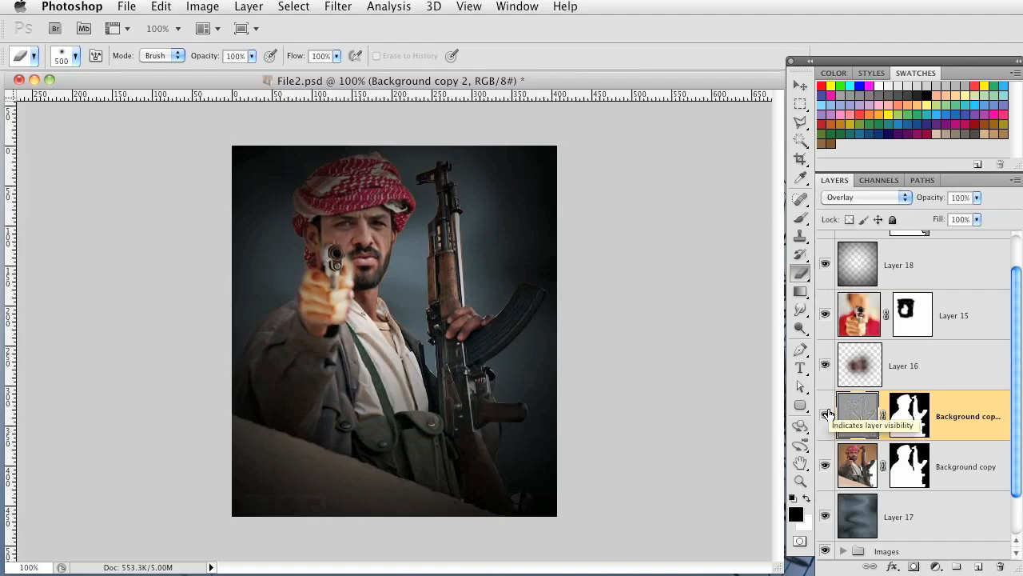
Add an empty layer above Layer 15, topped by a Levels adjustment layer with midtones at 0.73 and a lowered white input level
scroll(966, 321, up, 2)
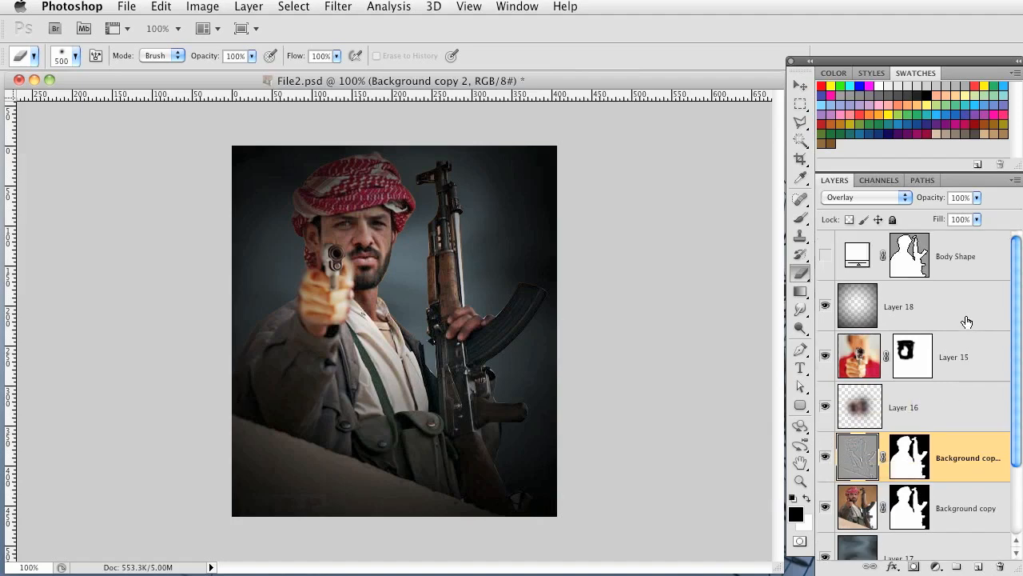
click(974, 351)
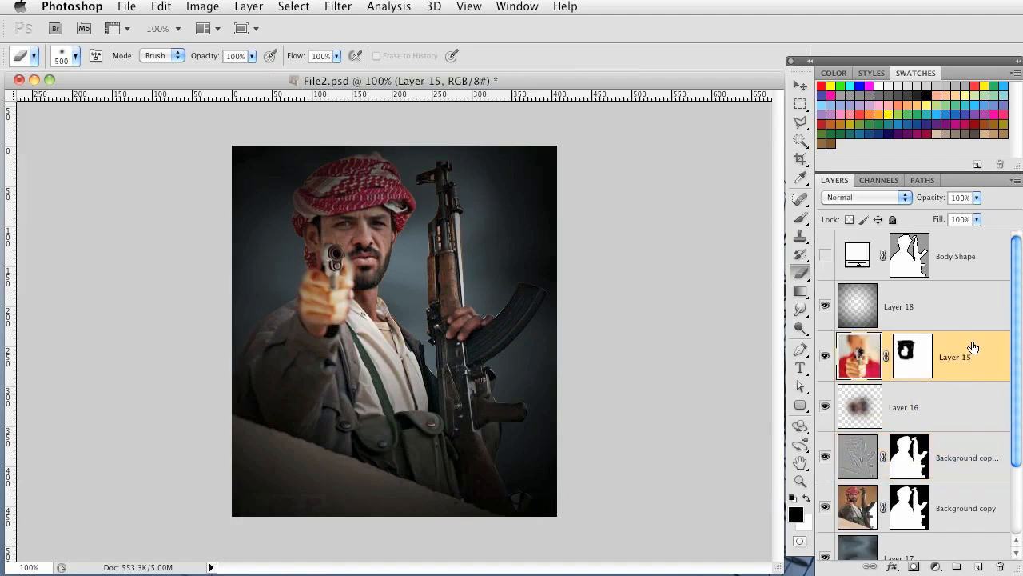
click(980, 566)
click(254, 8)
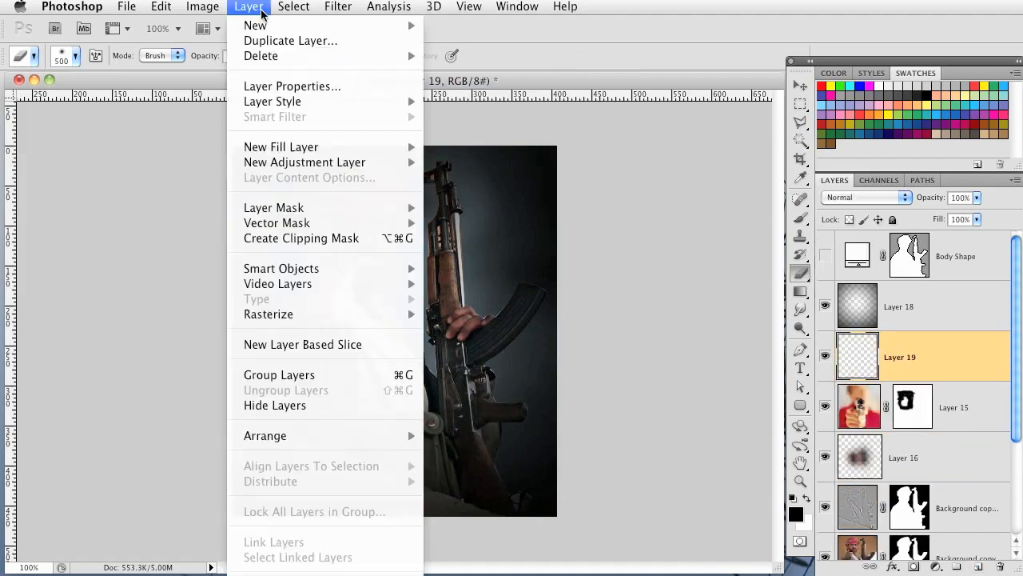
mouse_move(283, 163)
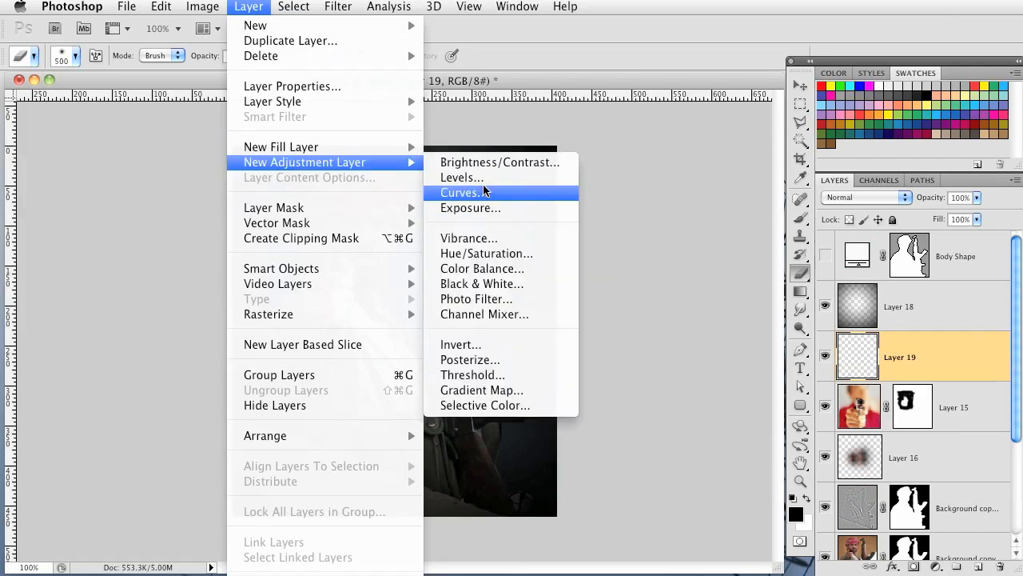
click(480, 176)
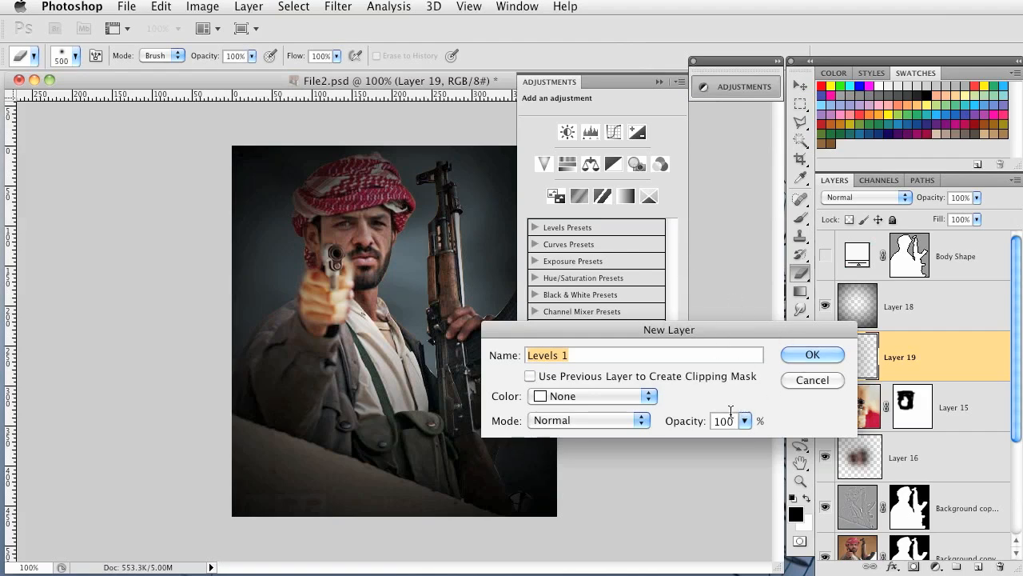
click(821, 353)
drag(614, 221, 667, 227)
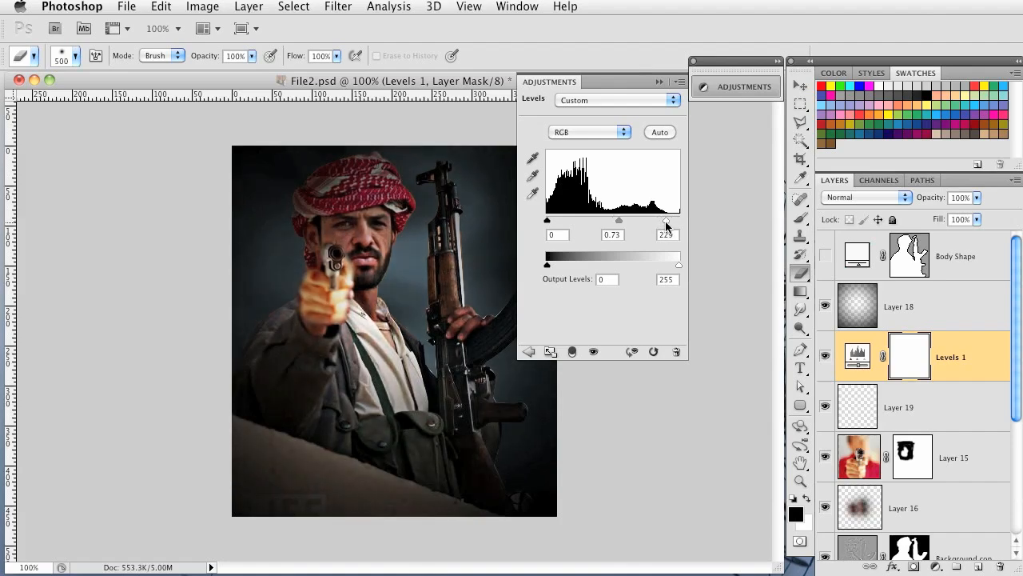
click(660, 81)
Delete the empty layers directly above and below the Levels 1 adjustment layer and reselect Levels 1
click(979, 567)
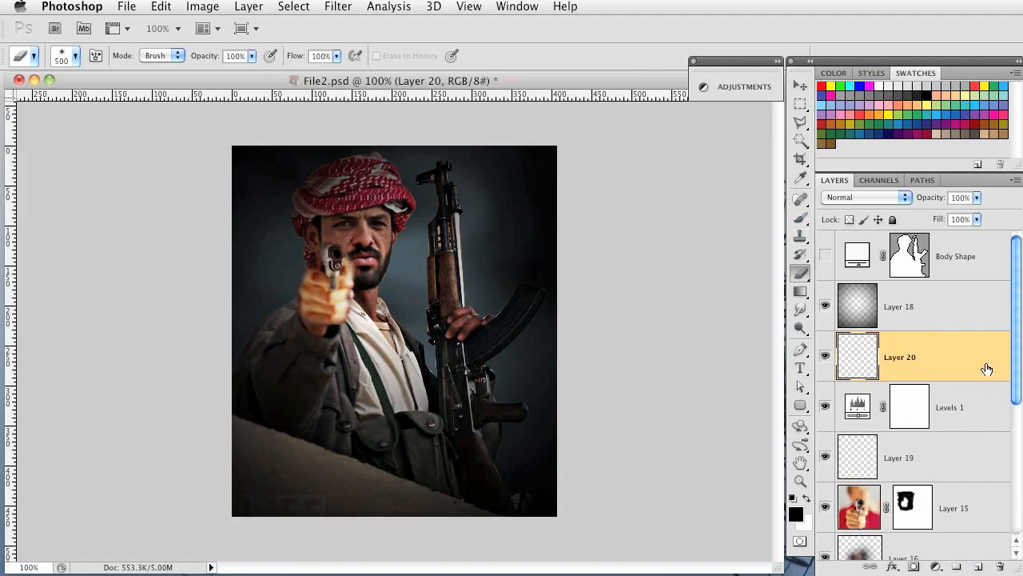
scroll(985, 381, down, 2)
drag(967, 270, 1000, 567)
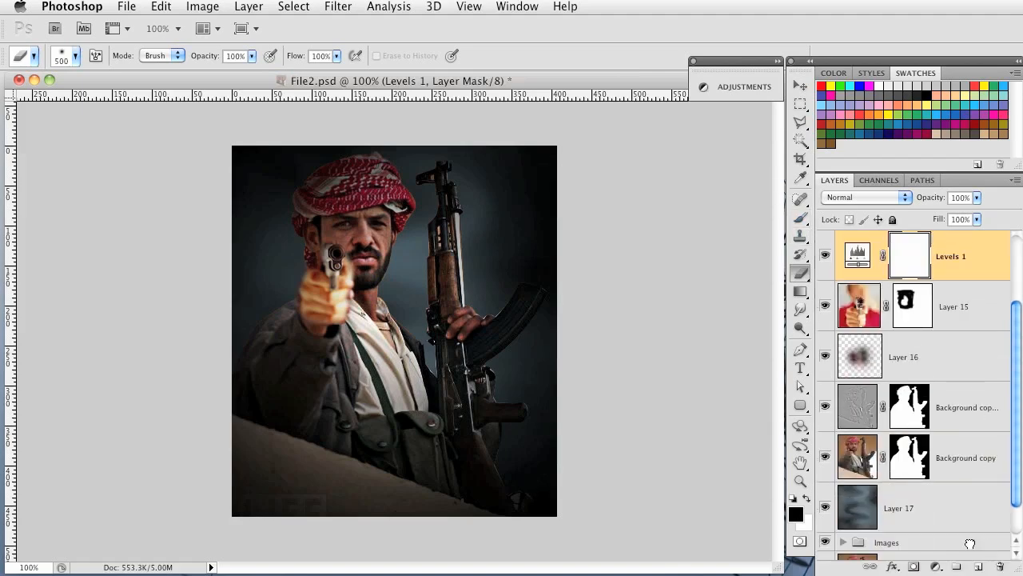
click(948, 510)
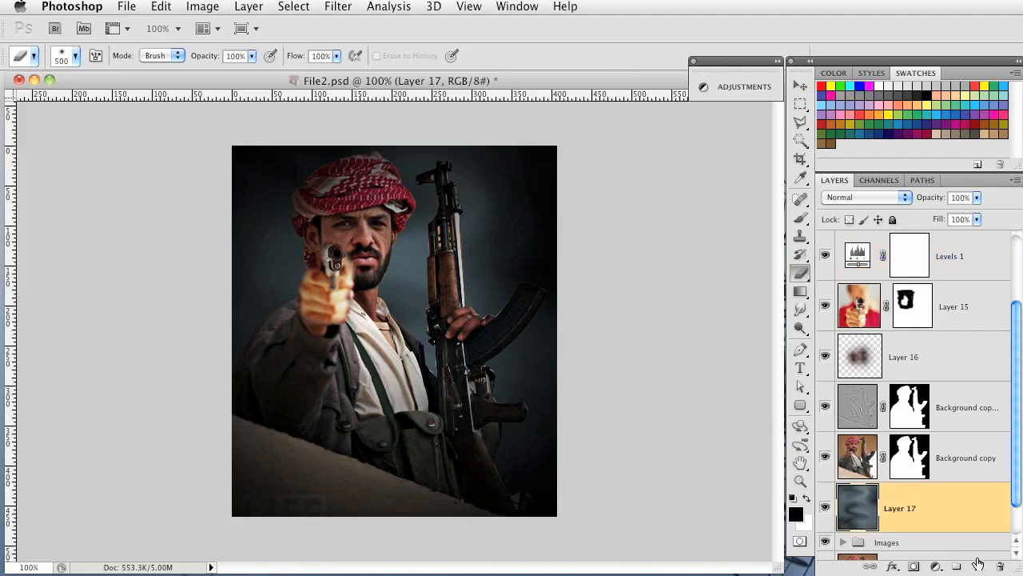
click(981, 313)
scroll(981, 316, up, 2)
click(981, 374)
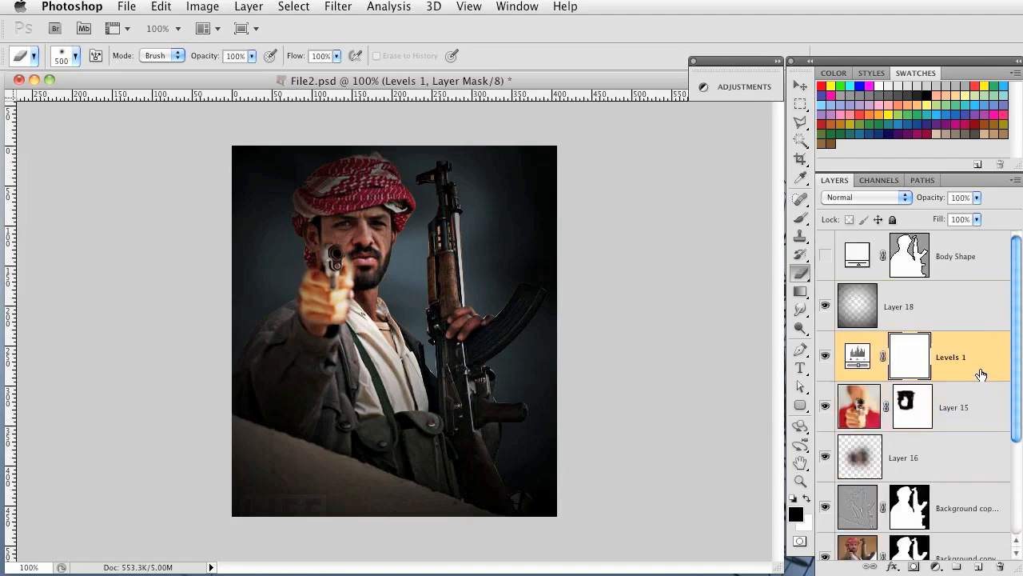
Add a new layer above Levels 1 and choose the dark blue-grey #273840 as the Brush foreground colour
click(978, 566)
click(801, 222)
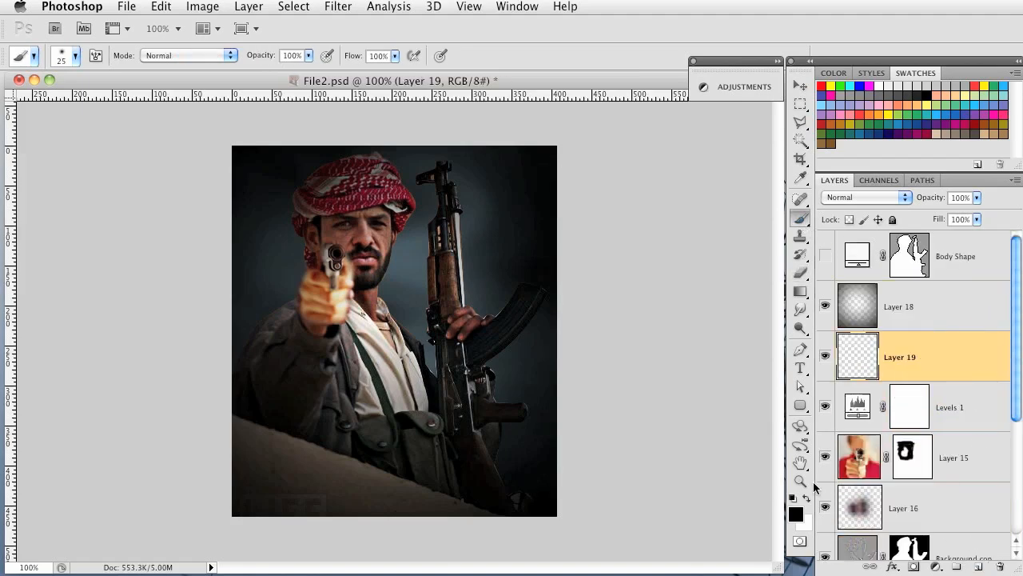
click(796, 514)
drag(906, 502, 805, 219)
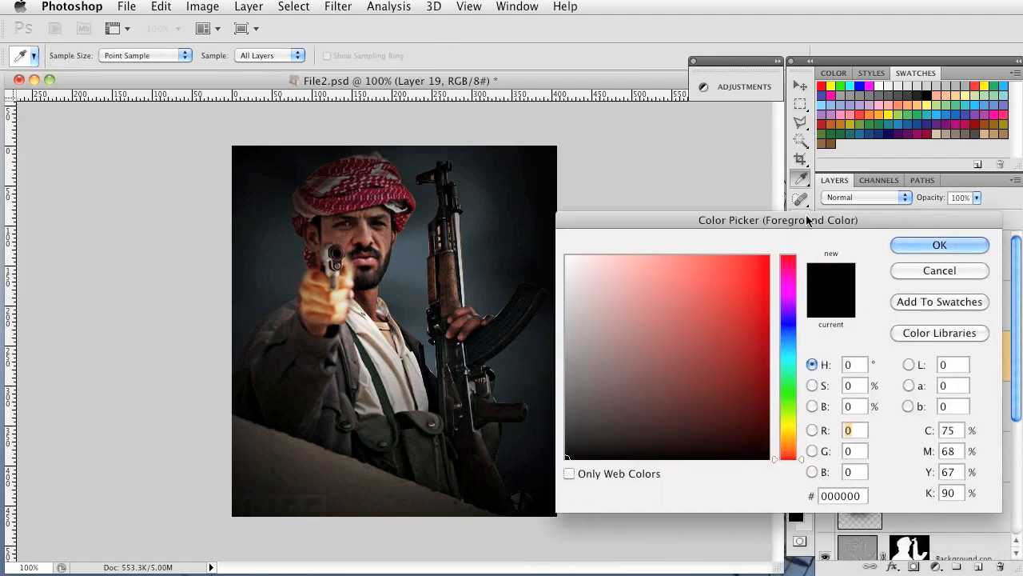
click(788, 338)
click(694, 345)
drag(683, 361, 694, 376)
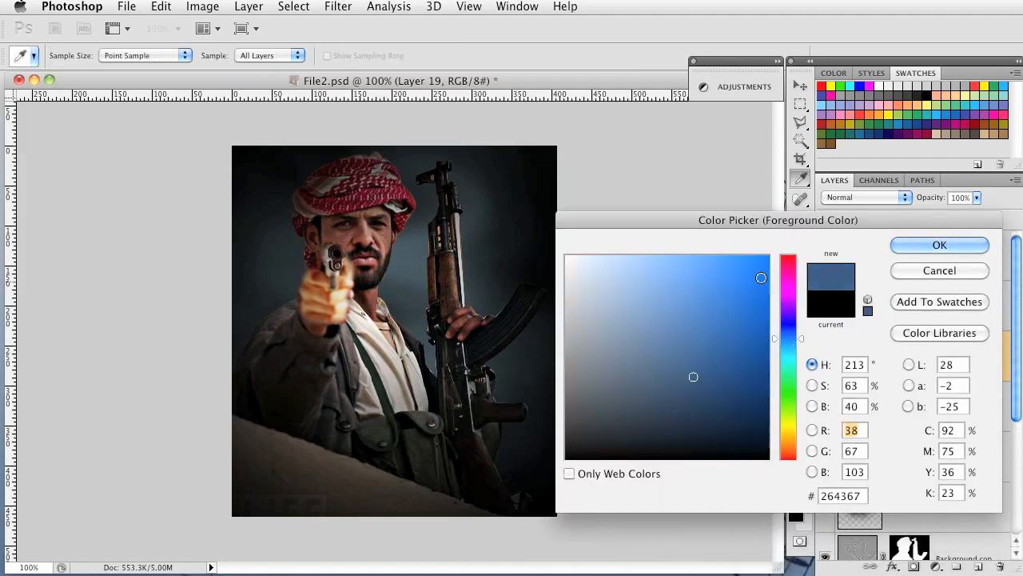
drag(460, 240, 411, 274)
click(940, 244)
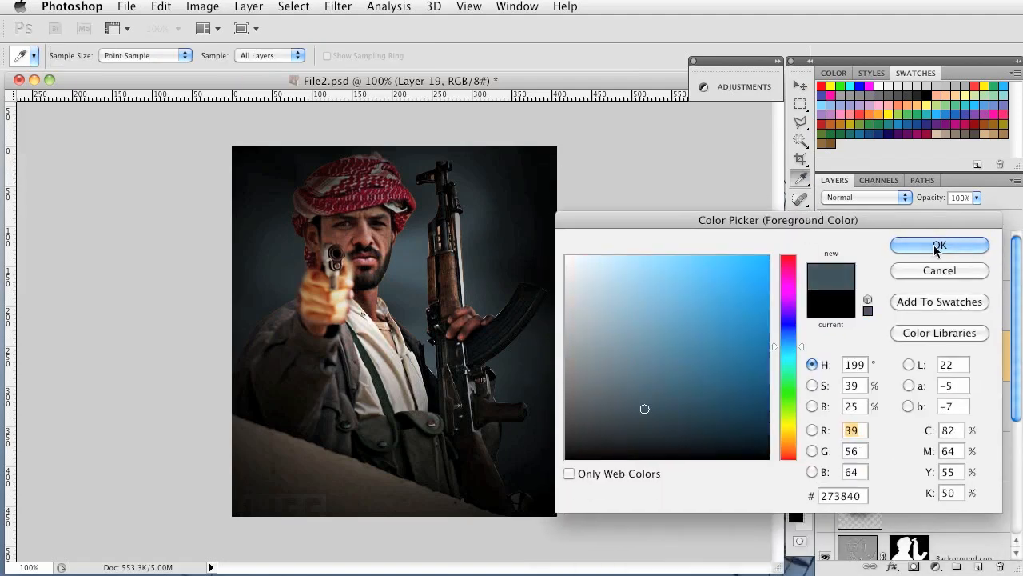
Enlarge the soft brush to size 250 and paint blue-grey patches around the edges of the man on the new layer
key(bracketright)
key(bracketright)
key(bracketright)
key(bracketright)
key(bracketright)
key(bracketright)
key(bracketright)
key(bracketright)
key(bracketright)
key(bracketright)
key(bracketright)
key(bracketright)
key(bracketright)
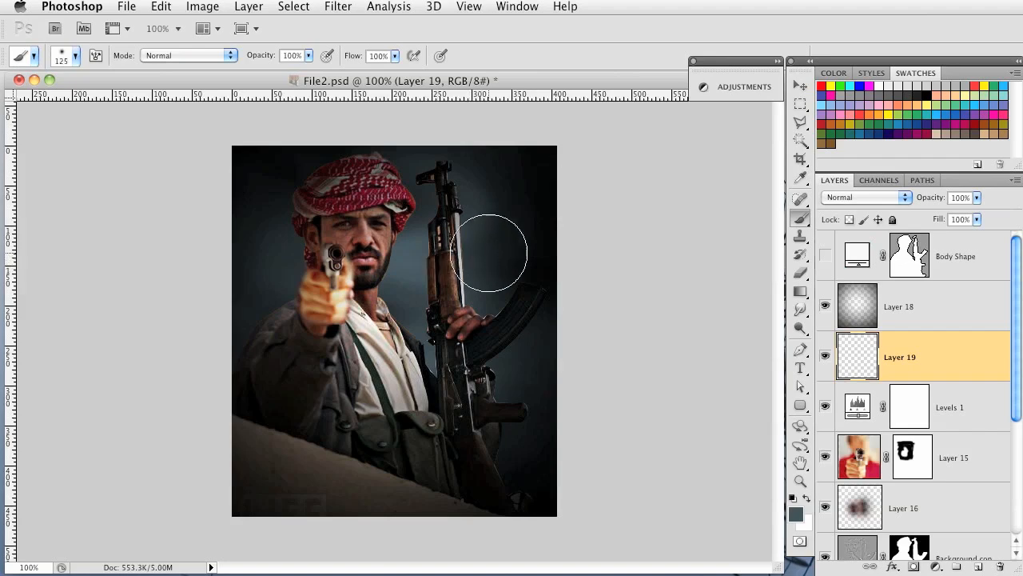
mouse_move(276, 200)
mouse_down()
mouse_move(252, 309)
mouse_move(264, 385)
mouse_move(342, 487)
mouse_move(429, 432)
mouse_move(531, 441)
mouse_move(512, 277)
mouse_move(476, 191)
mouse_move(453, 189)
mouse_move(488, 192)
mouse_move(529, 370)
mouse_up()
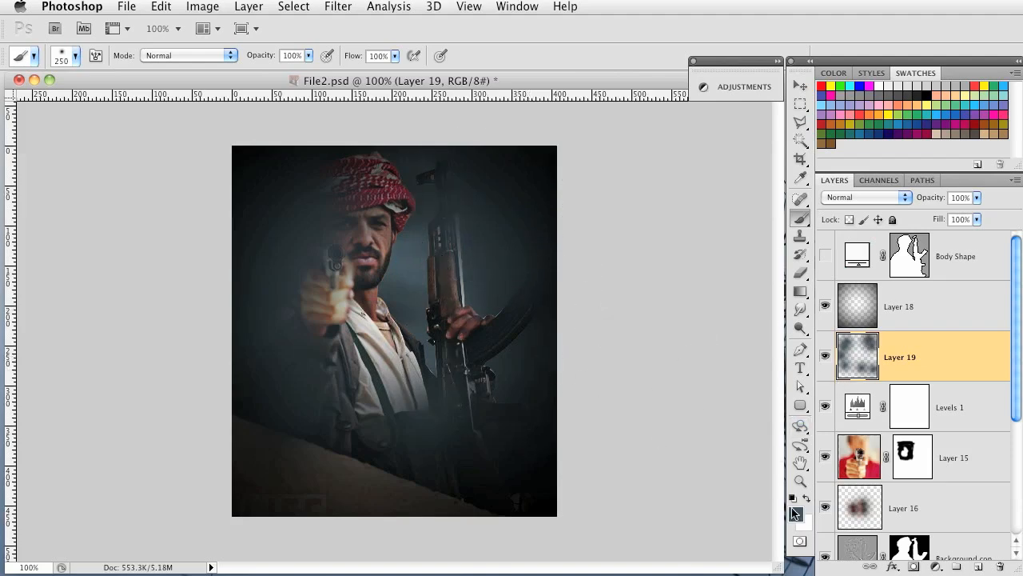
Set the foreground colour to red #b31c14 and paint soft red patches over the figure and rifle on Layer 19
click(797, 514)
click(786, 457)
mouse_move(709, 352)
mouse_down()
mouse_move(736, 302)
mouse_move(744, 315)
mouse_up()
click(921, 246)
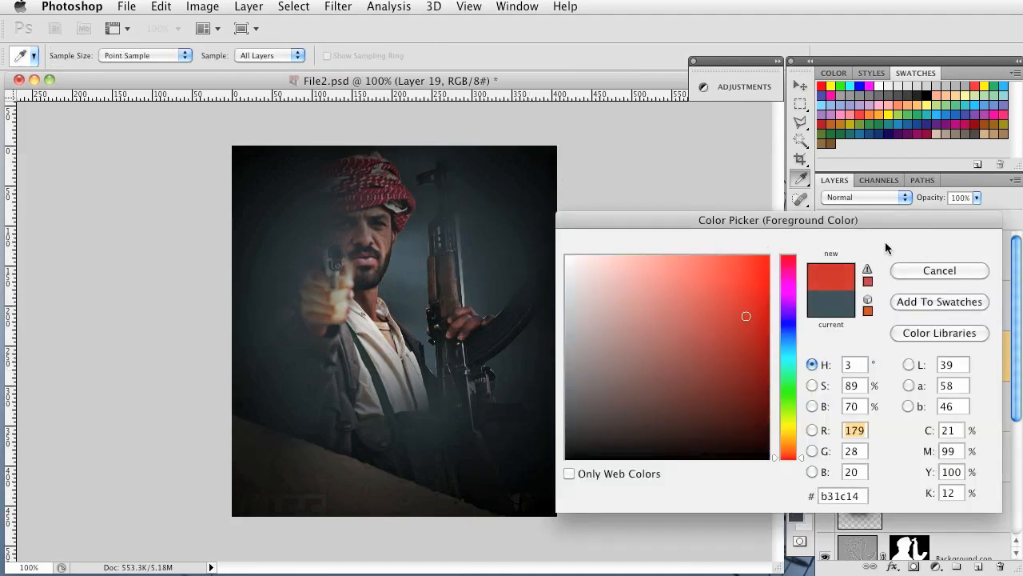
mouse_move(481, 232)
mouse_down()
mouse_move(491, 338)
mouse_move(359, 440)
mouse_up()
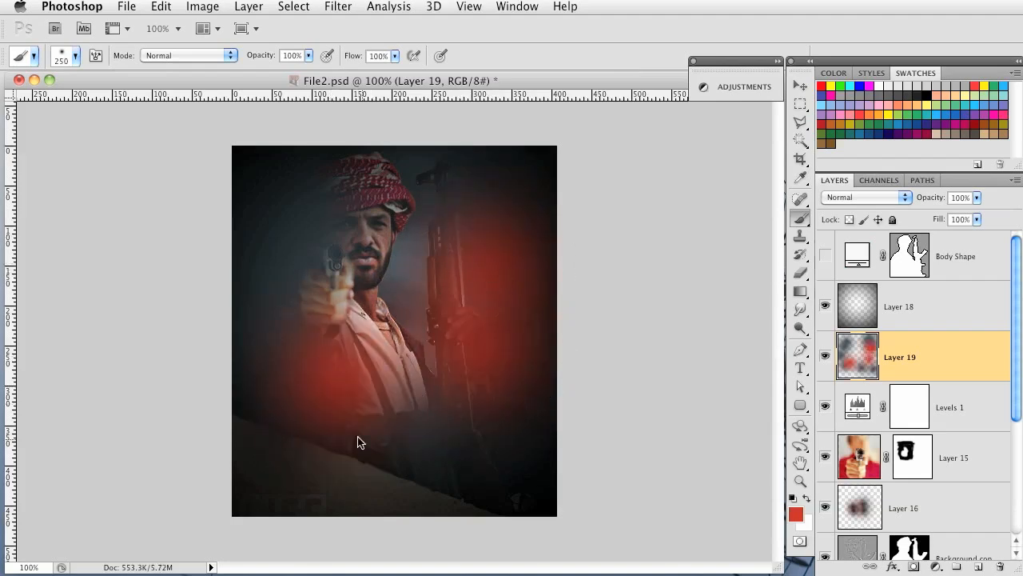
drag(292, 241, 365, 255)
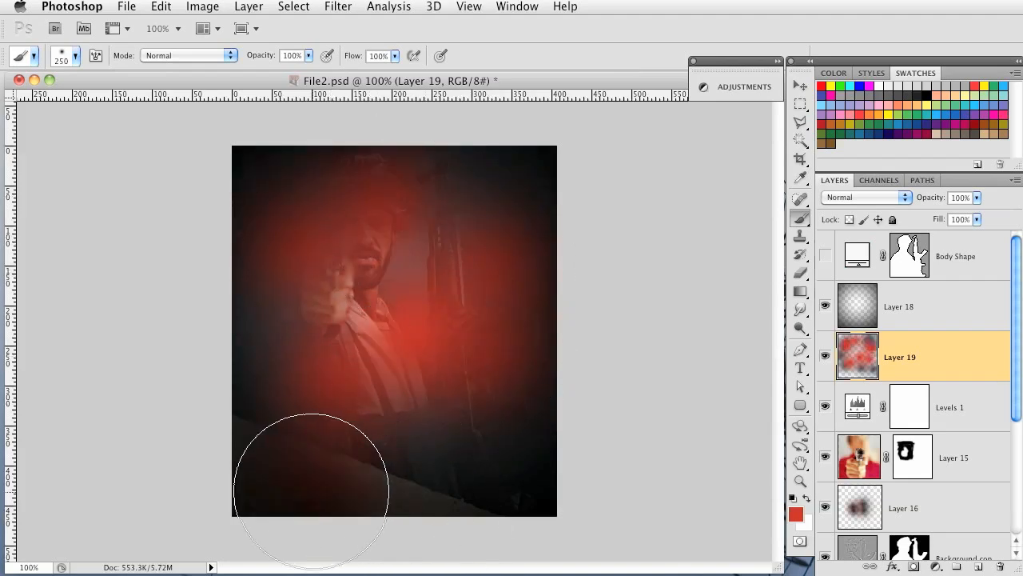
Apply a Gaussian Blur to the painted colour layer and reduce its opacity to 26%
click(339, 7)
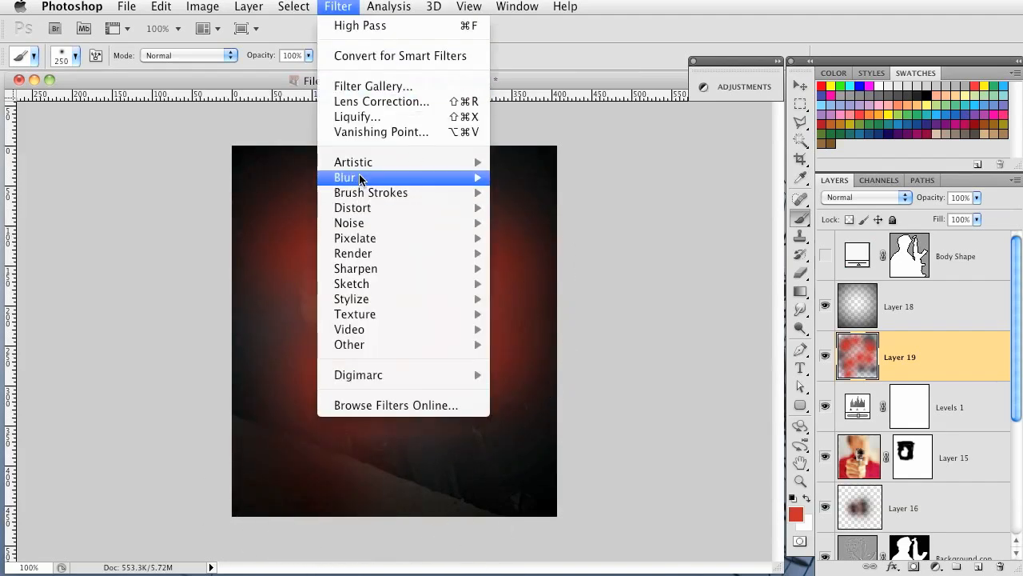
mouse_move(366, 178)
click(539, 240)
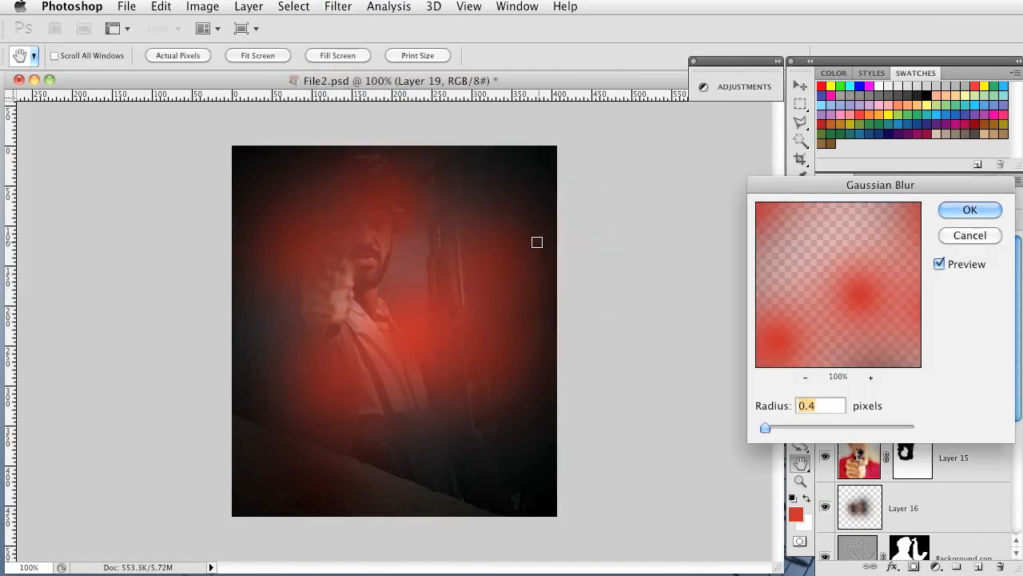
click(971, 210)
drag(941, 202, 880, 203)
Add a Curves adjustment layer above Layer 15 and darken it with a curve point at input 192, output 151
click(964, 470)
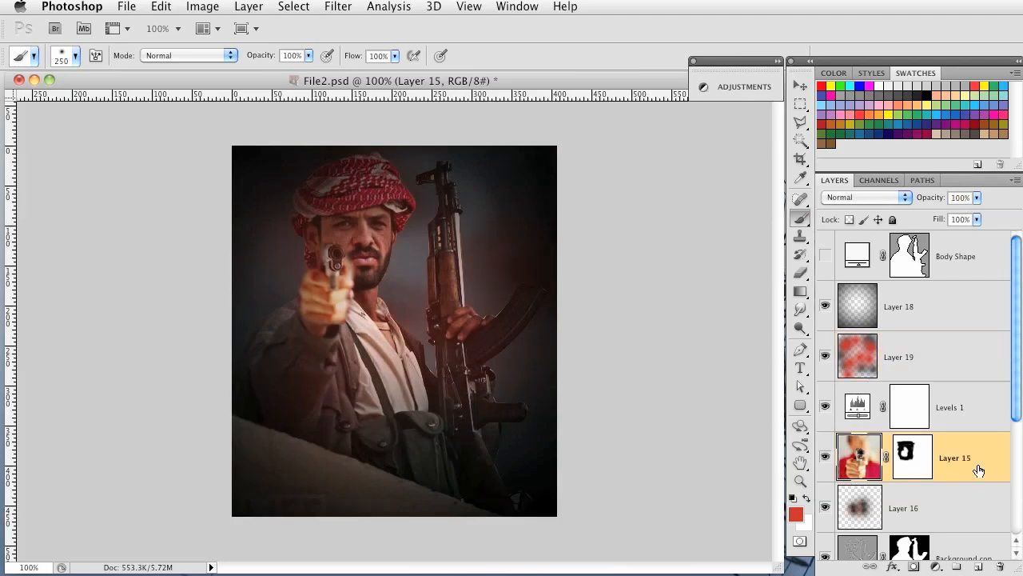
click(248, 8)
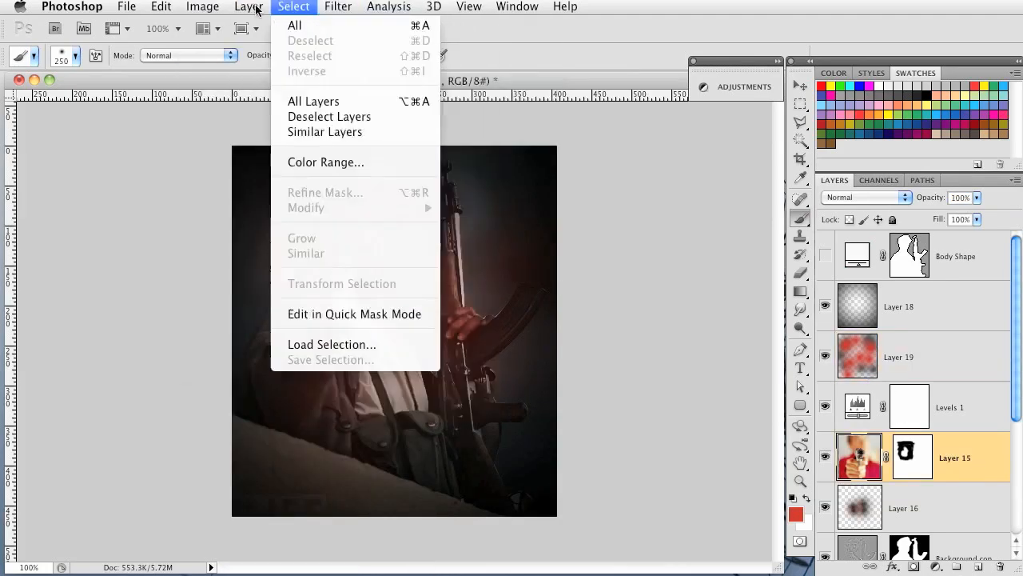
mouse_move(287, 163)
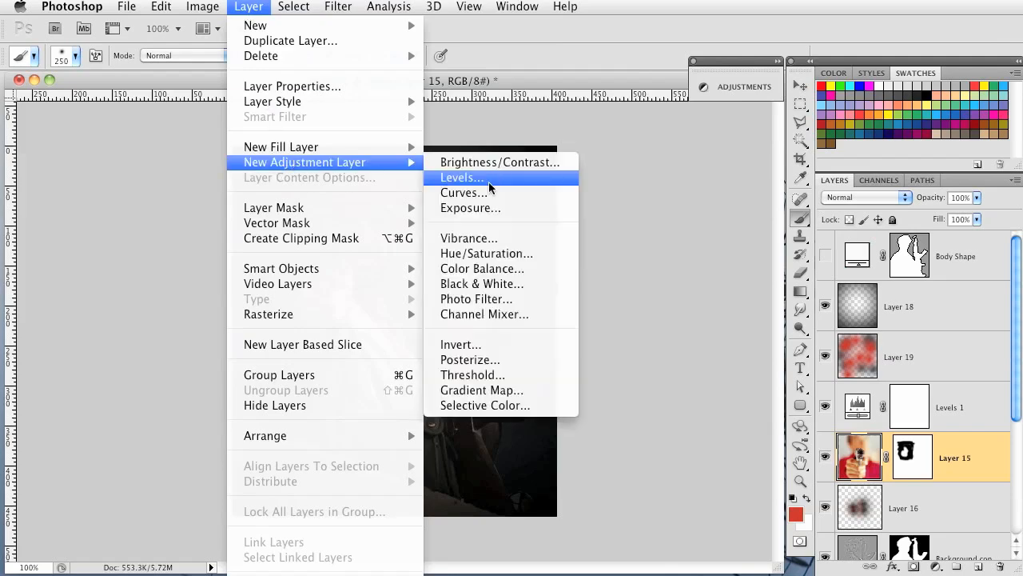
click(485, 192)
click(814, 354)
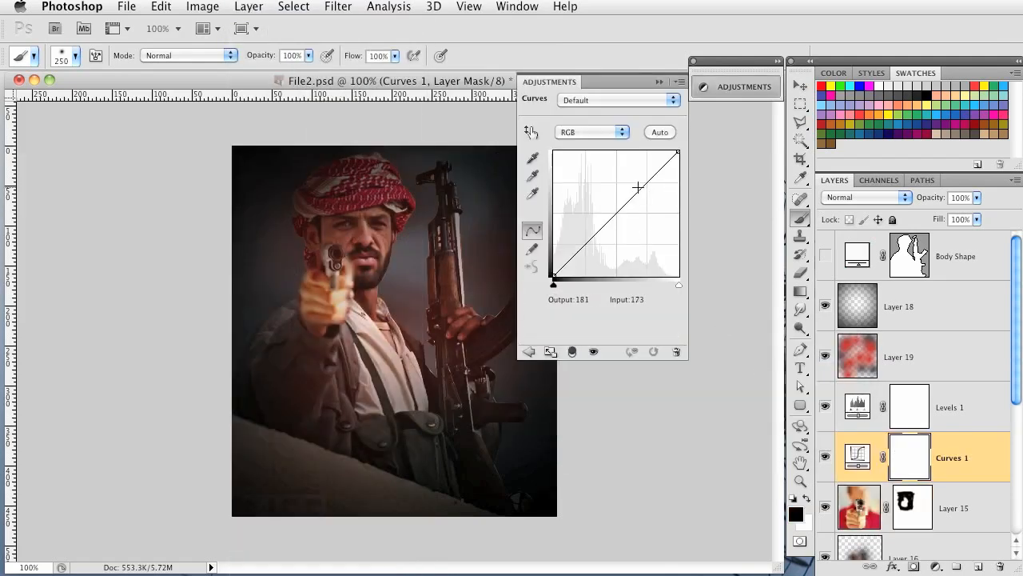
drag(641, 189, 648, 201)
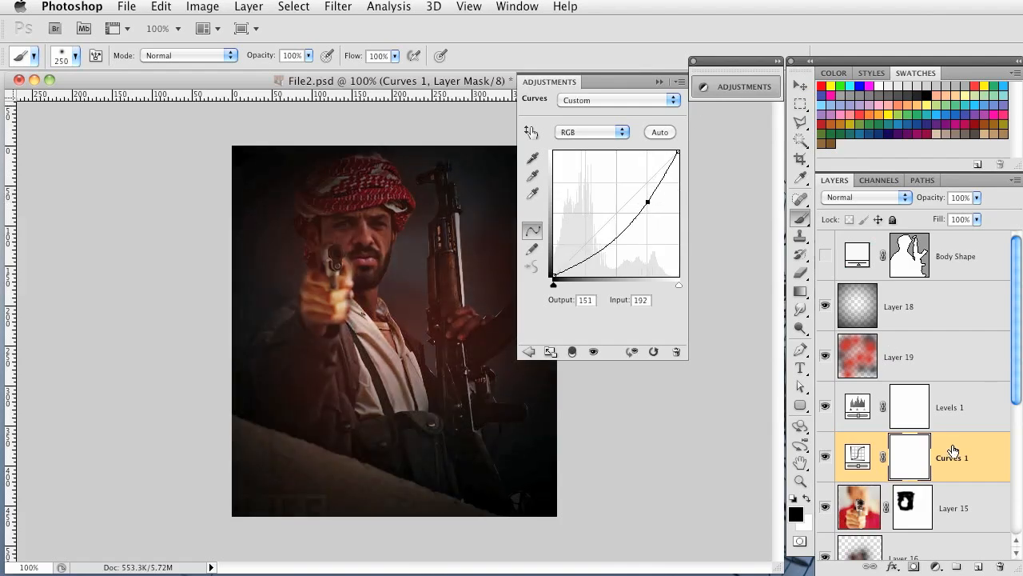
Clip the Curves layer to Layer 15 and add a shadow point at input 61, output 28
right_click(978, 458)
click(1009, 574)
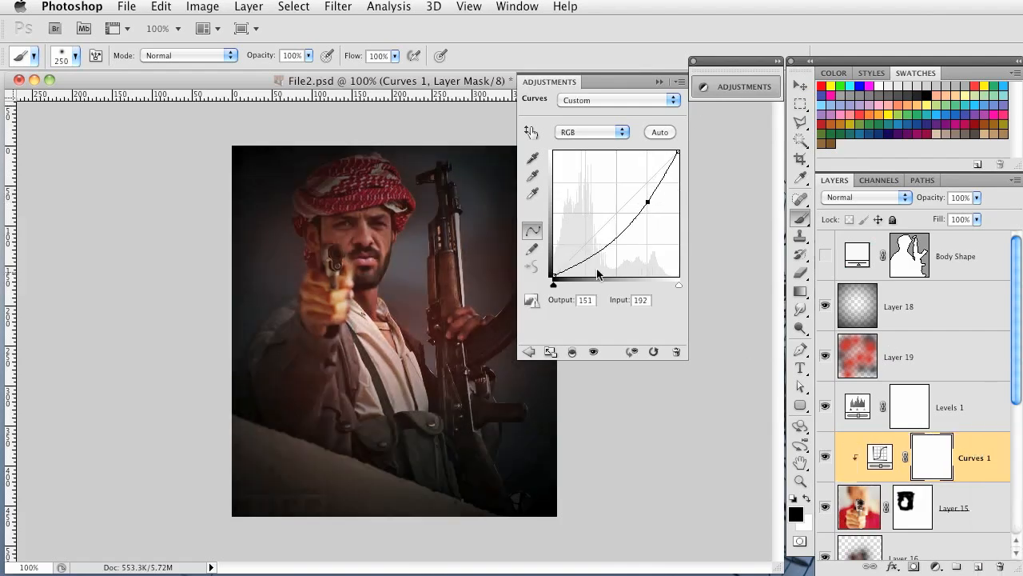
mouse_move(588, 257)
mouse_down()
mouse_move(578, 232)
mouse_move(584, 262)
mouse_up()
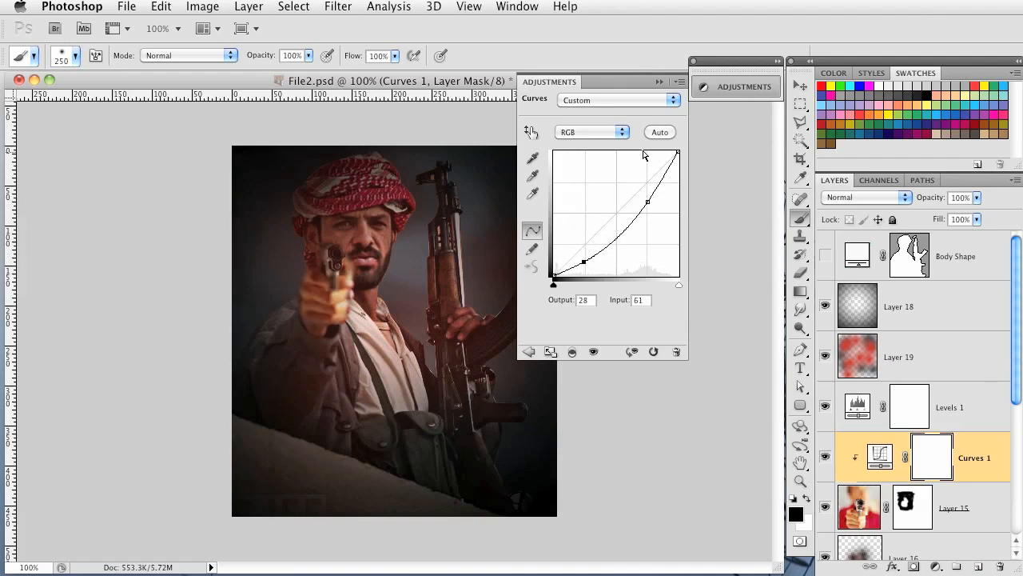
click(660, 82)
Lower the opacity of Layer 19 slightly and move the shadow point of Curves 1 to input 63, output 13
click(943, 366)
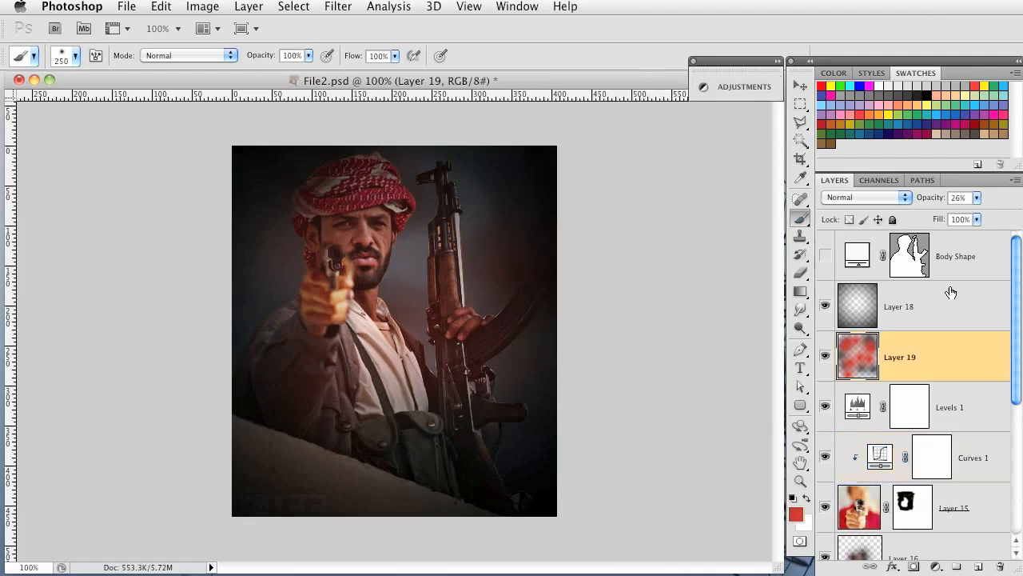
drag(934, 197, 925, 198)
double_click(882, 457)
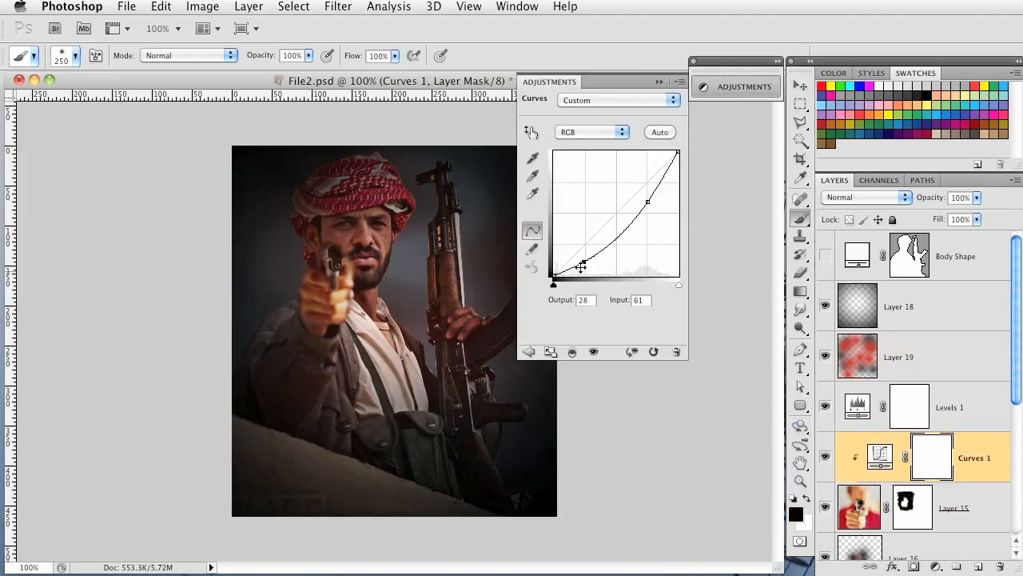
drag(585, 260, 585, 270)
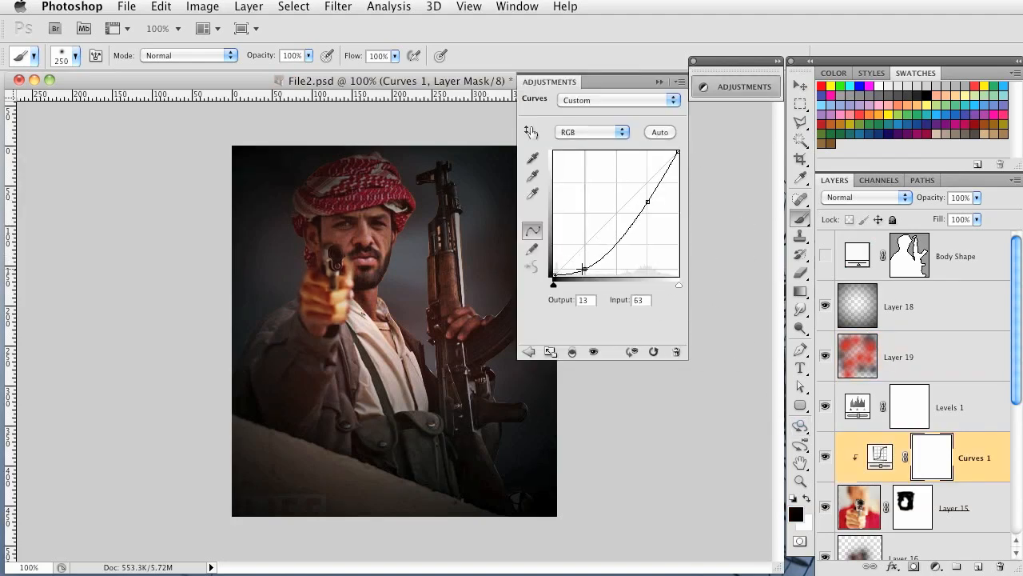
click(660, 81)
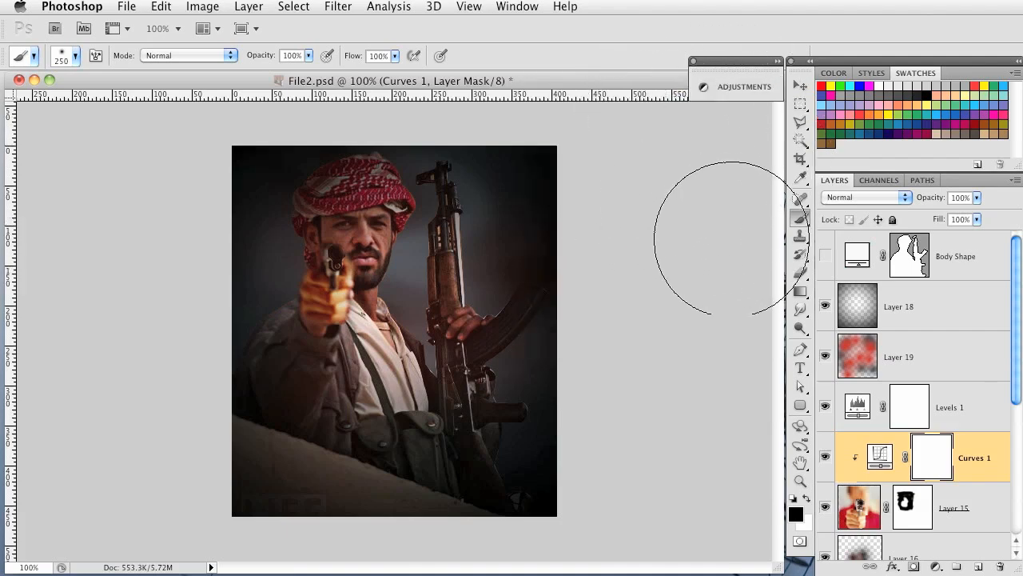
Add a new layer directly above Layer 18 and fill it with black
click(965, 274)
click(976, 303)
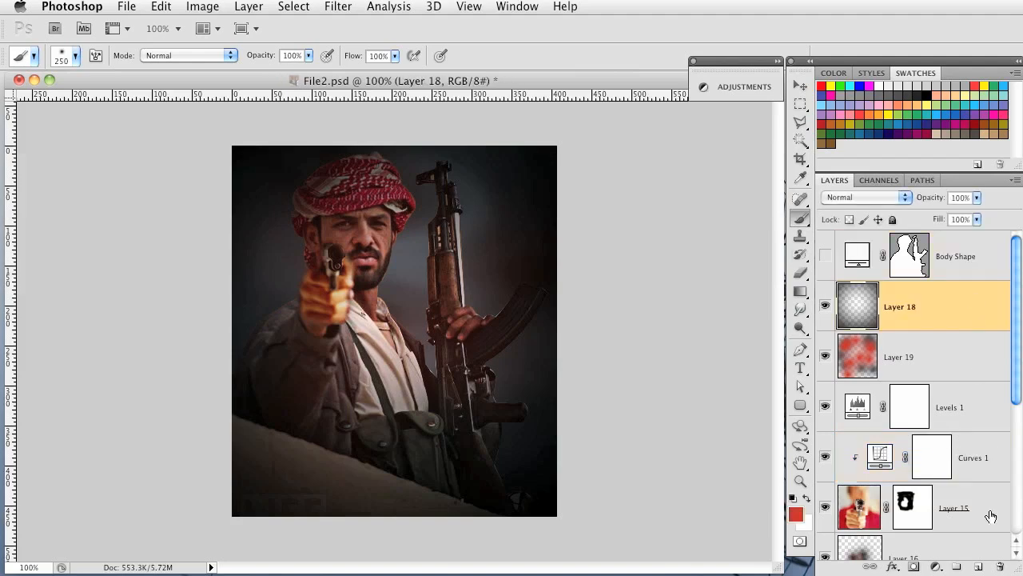
click(977, 566)
key(super+BackSpace)
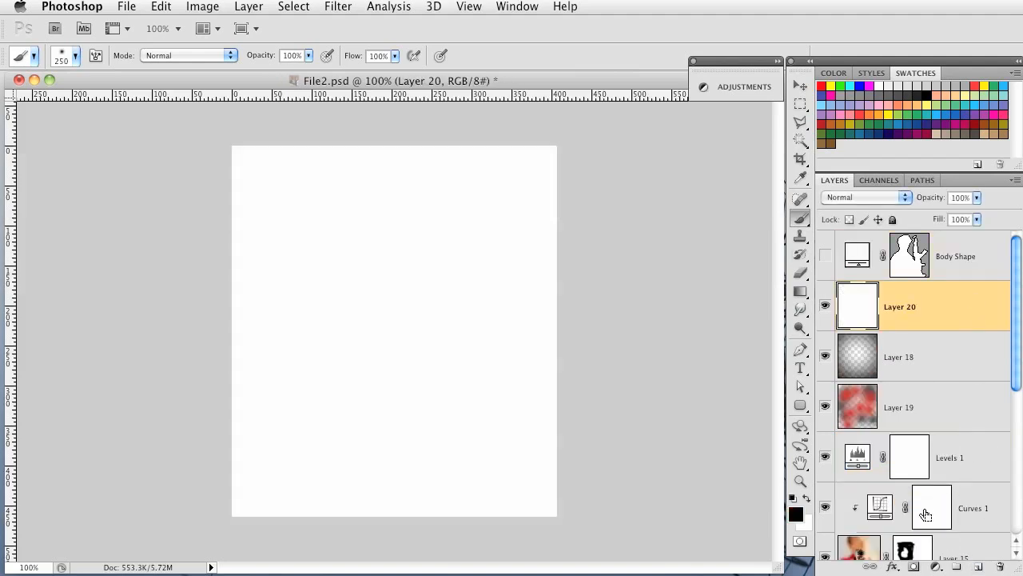
key(alt+BackSpace)
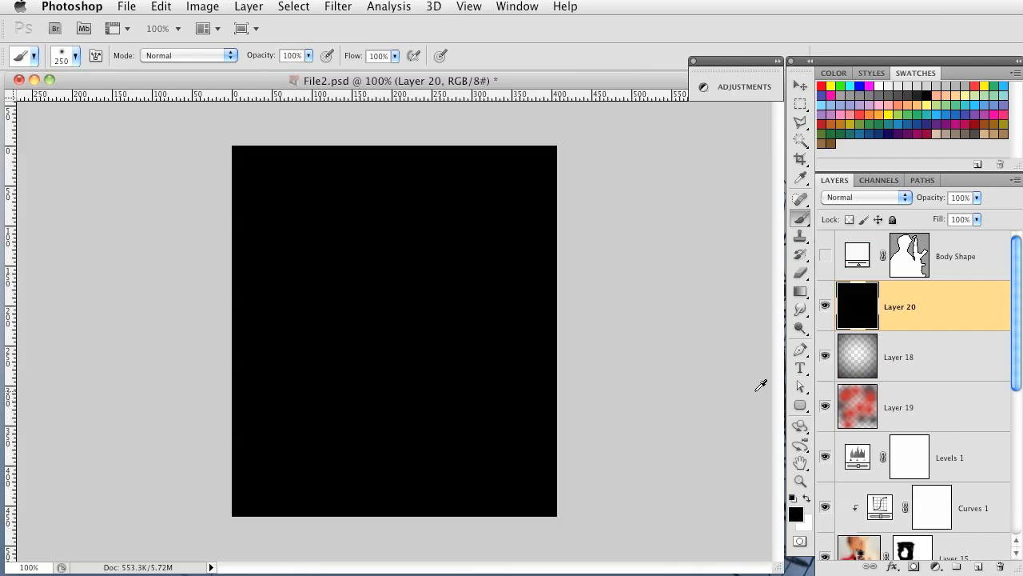
Add 16% uniform monochromatic noise to the black Layer 20
click(340, 6)
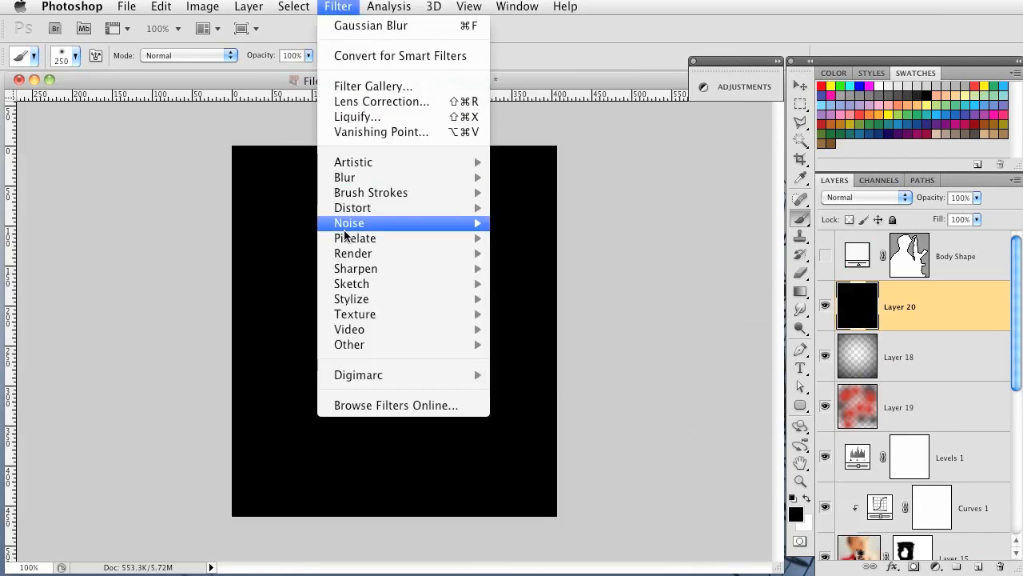
mouse_move(471, 224)
click(543, 231)
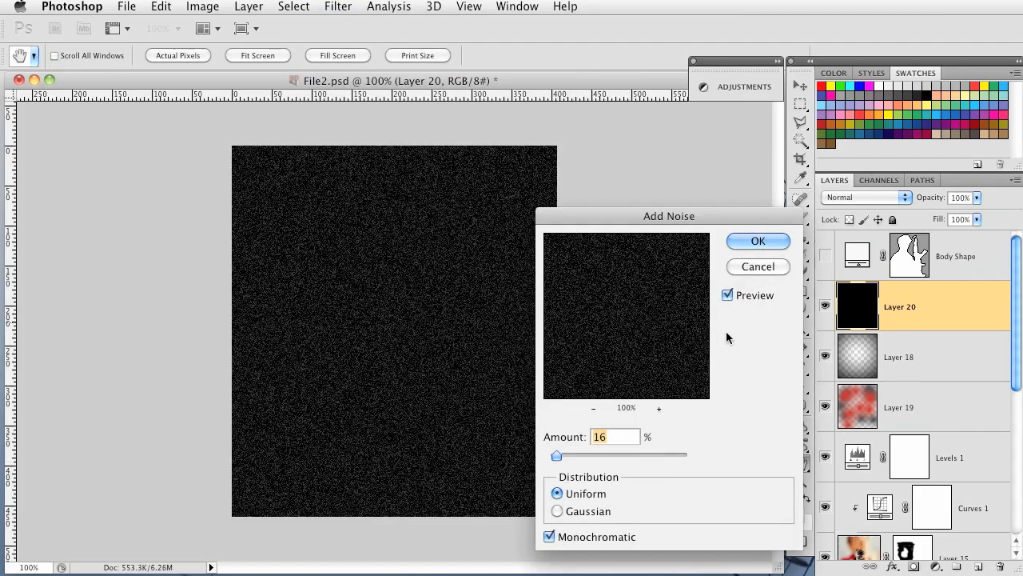
click(737, 239)
key(b)
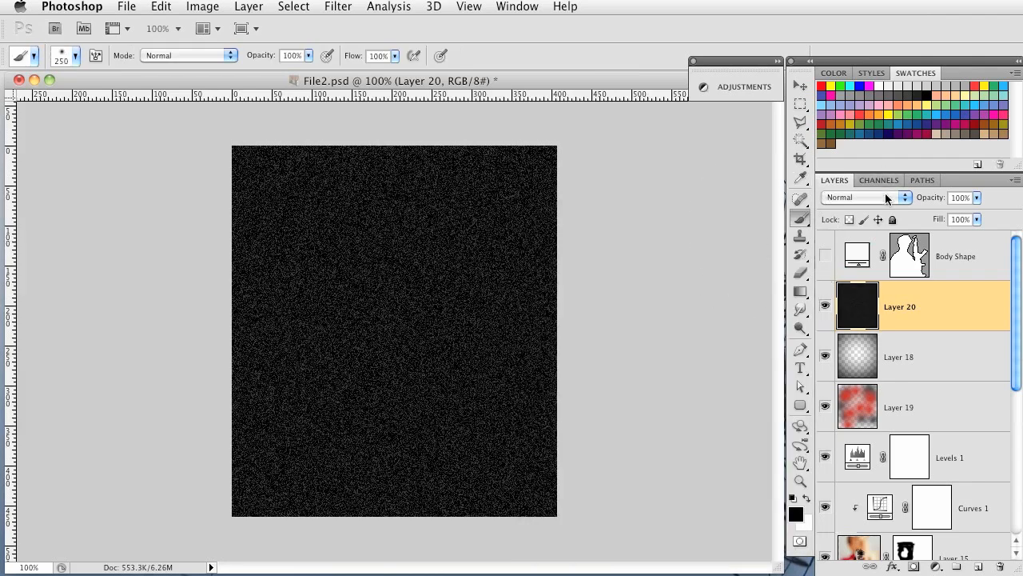
Set the noise layer's blend mode to Subtract and its opacity to 20%
click(886, 198)
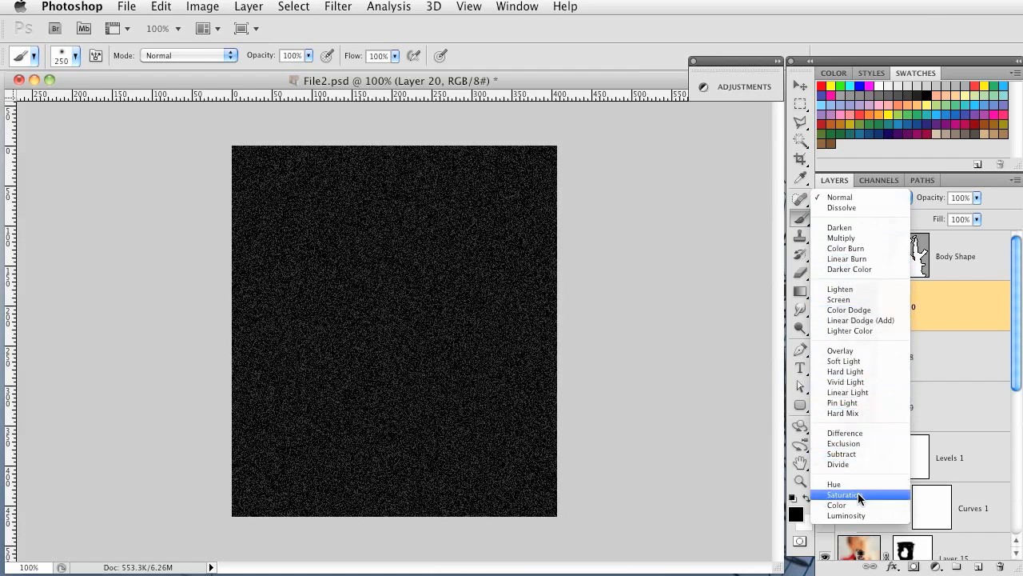
click(860, 455)
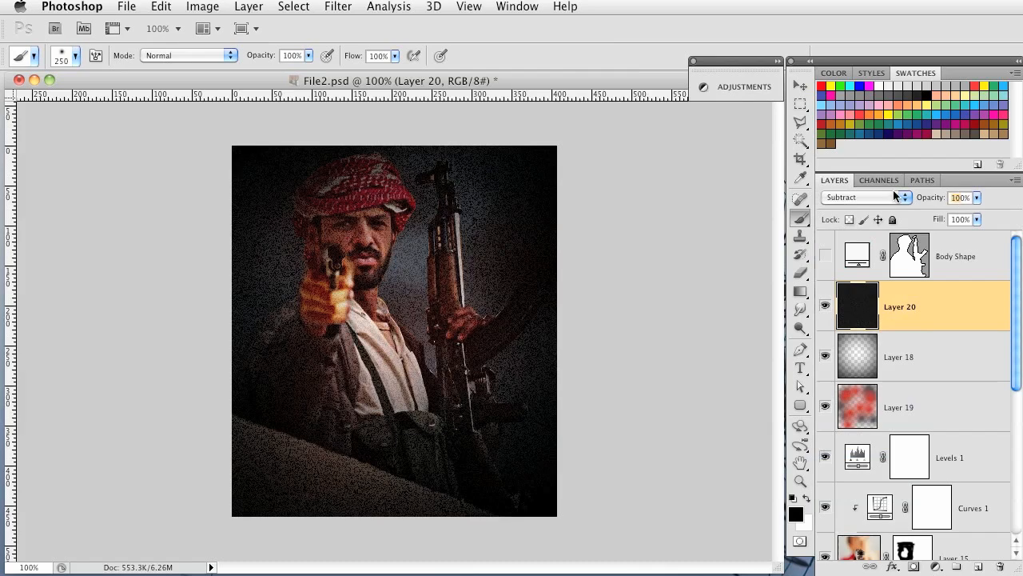
text(20)
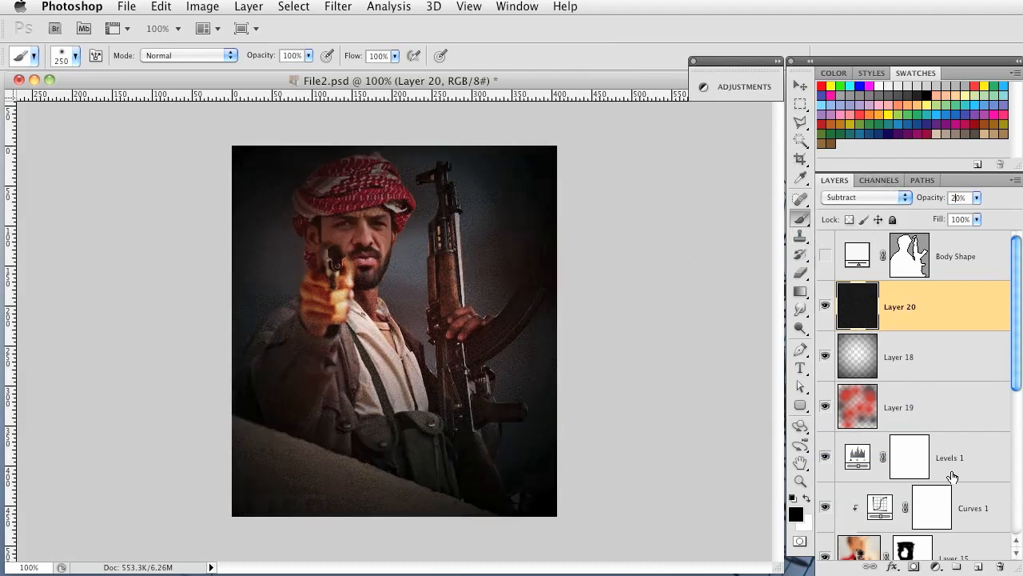
click(952, 476)
Add a new empty layer directly above the grey, masked Background copy layer
scroll(959, 475, down, 5)
click(988, 465)
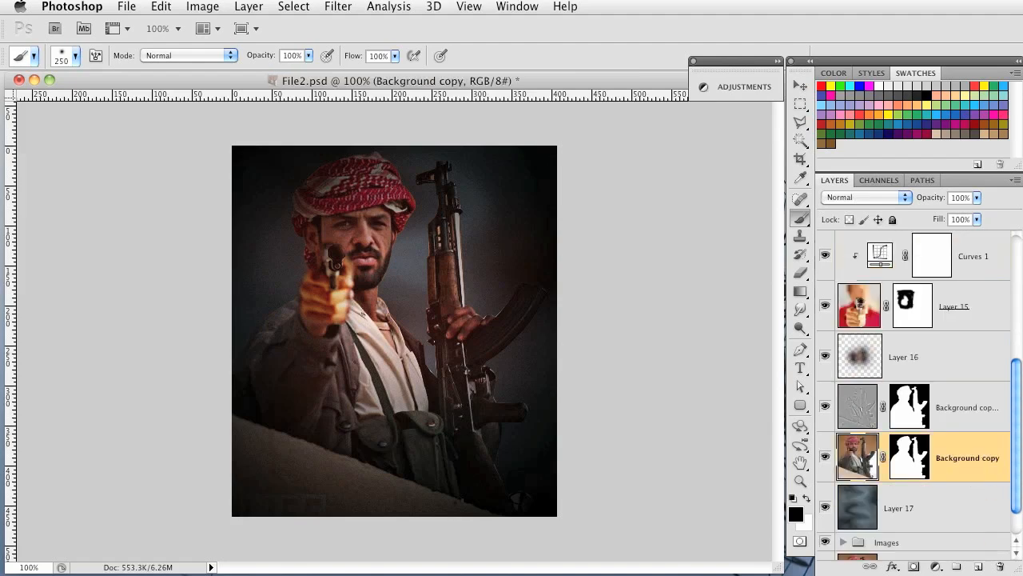
click(982, 410)
click(979, 567)
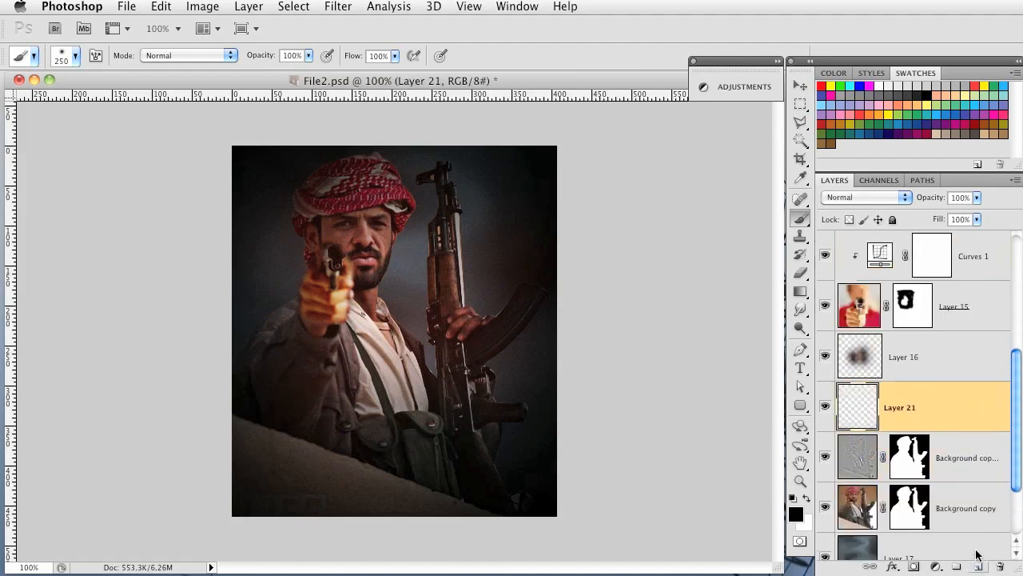
Add a Levels adjustment layer above Layer 21 and set its midtone input to 1.96
click(248, 6)
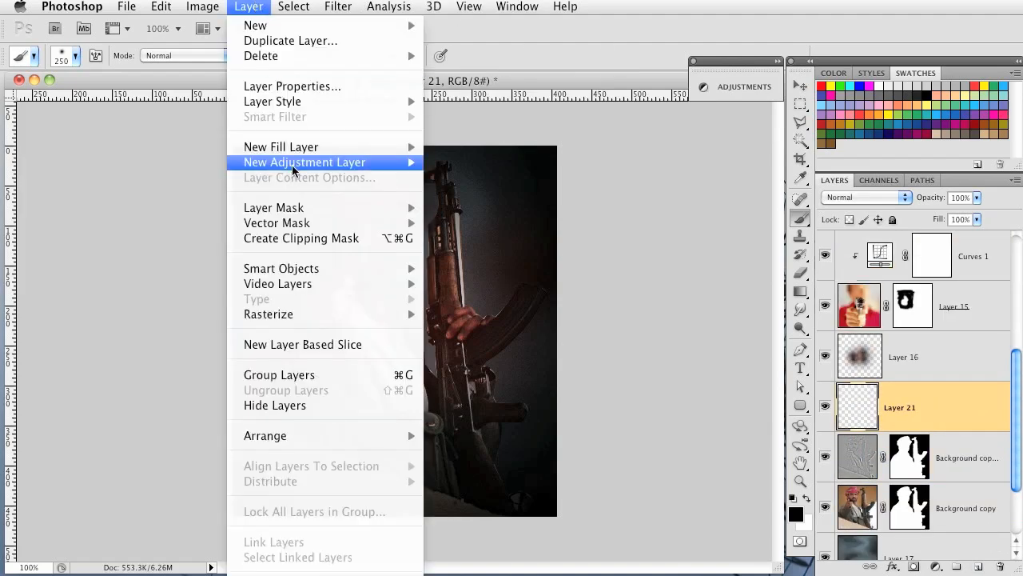
mouse_move(292, 162)
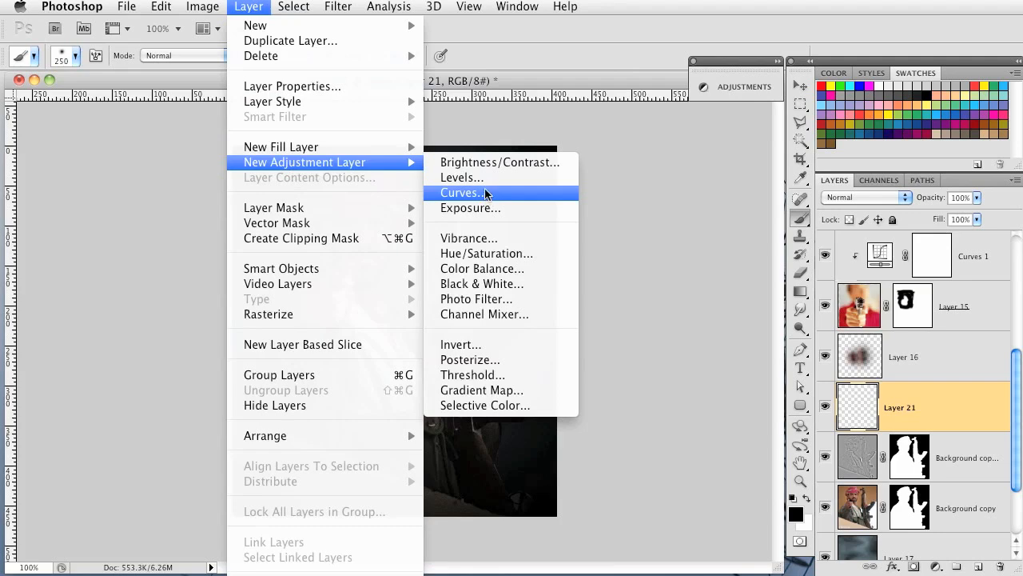
click(483, 176)
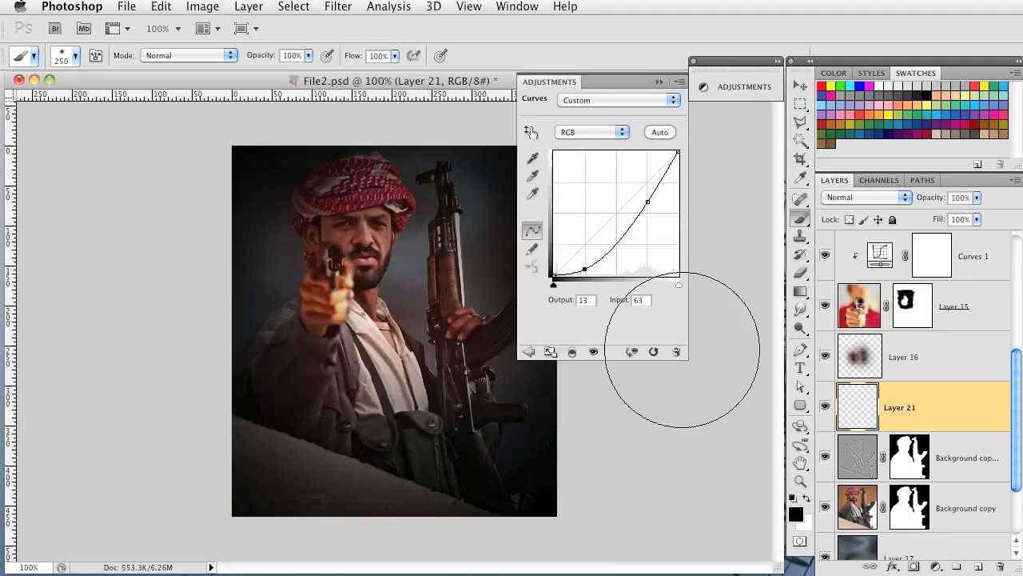
click(813, 355)
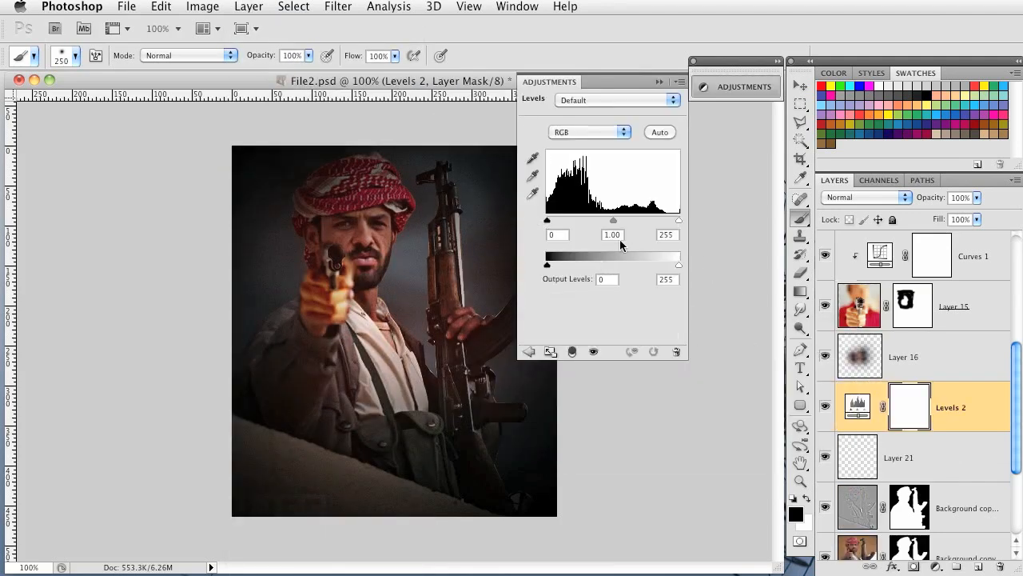
drag(618, 224, 581, 225)
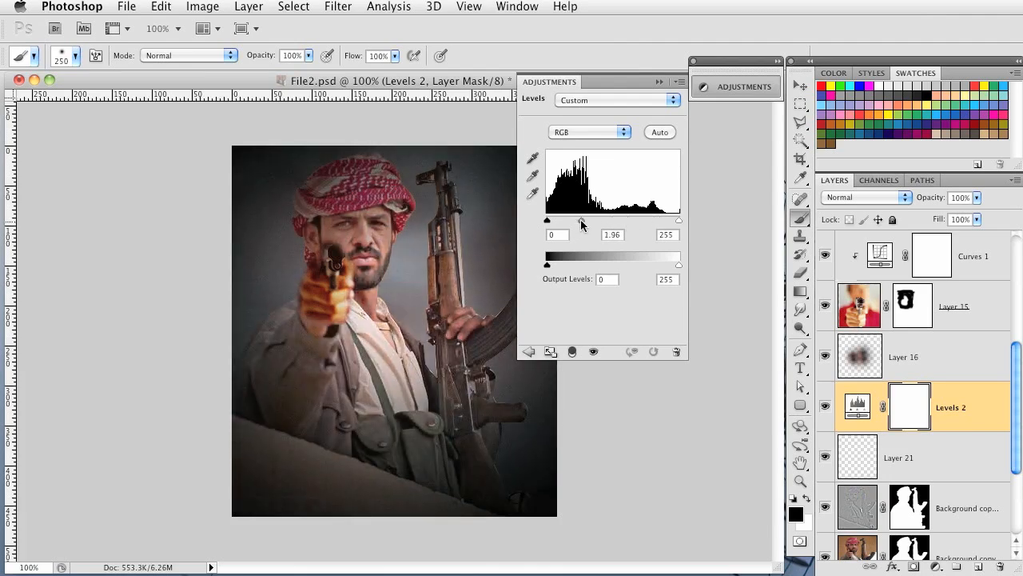
click(657, 77)
Move Levels 2 directly above Curves 1 and darken it with black input 39 and midtone 0.89
drag(980, 405, 969, 243)
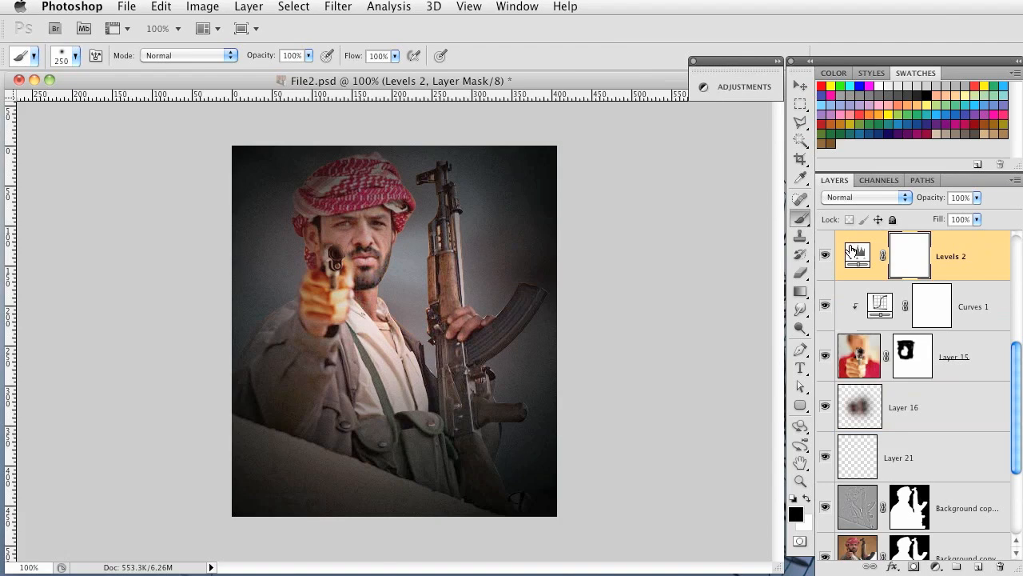
click(854, 251)
drag(678, 220, 618, 222)
key(super+z)
drag(553, 225, 572, 225)
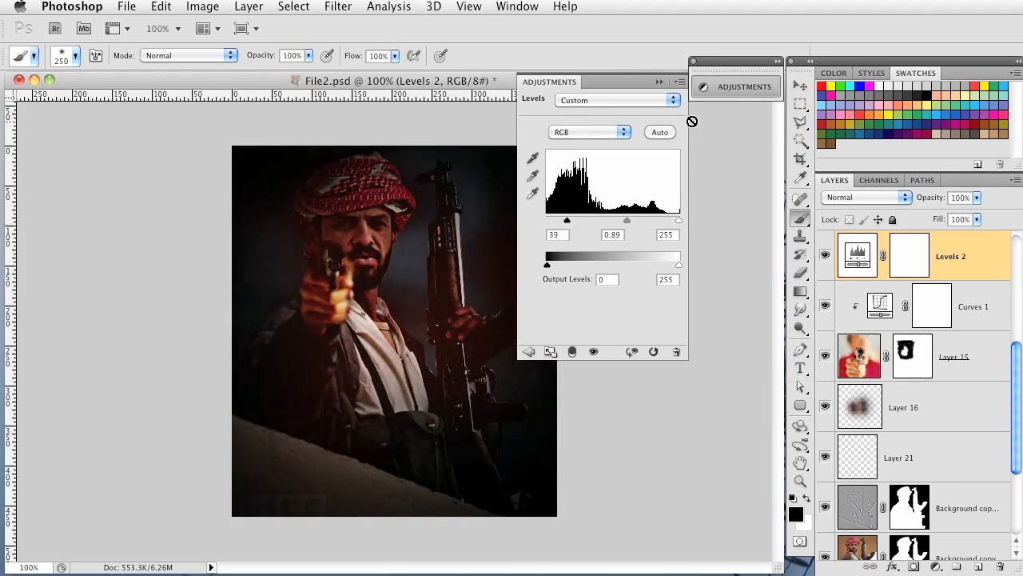
click(660, 82)
Paint black on the Levels 2 mask with a soft 400 px brush over the face, the rifle and the area around the magazine
click(911, 255)
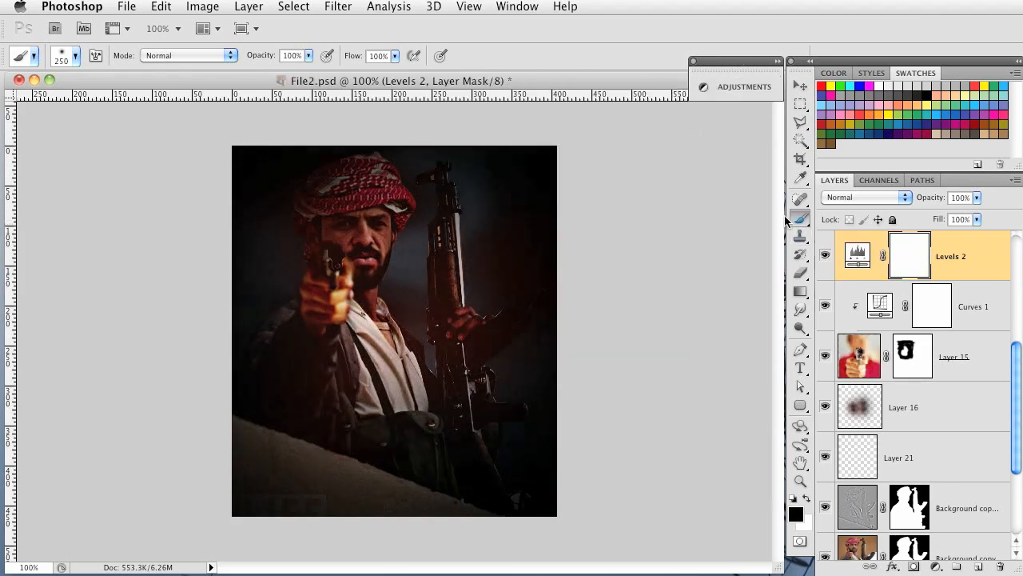
key(bracketright)
key(bracketright)
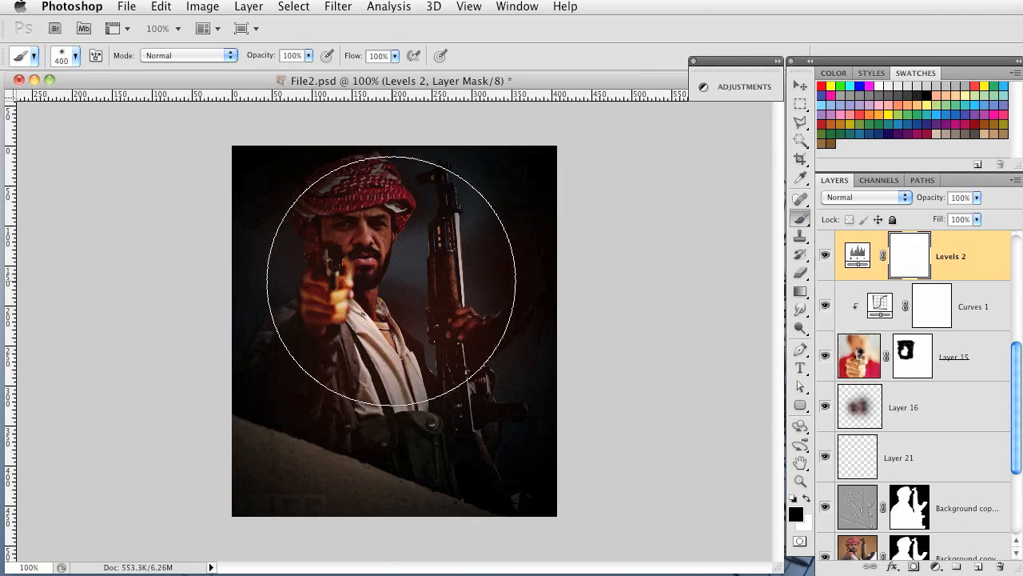
click(393, 287)
click(435, 244)
click(364, 239)
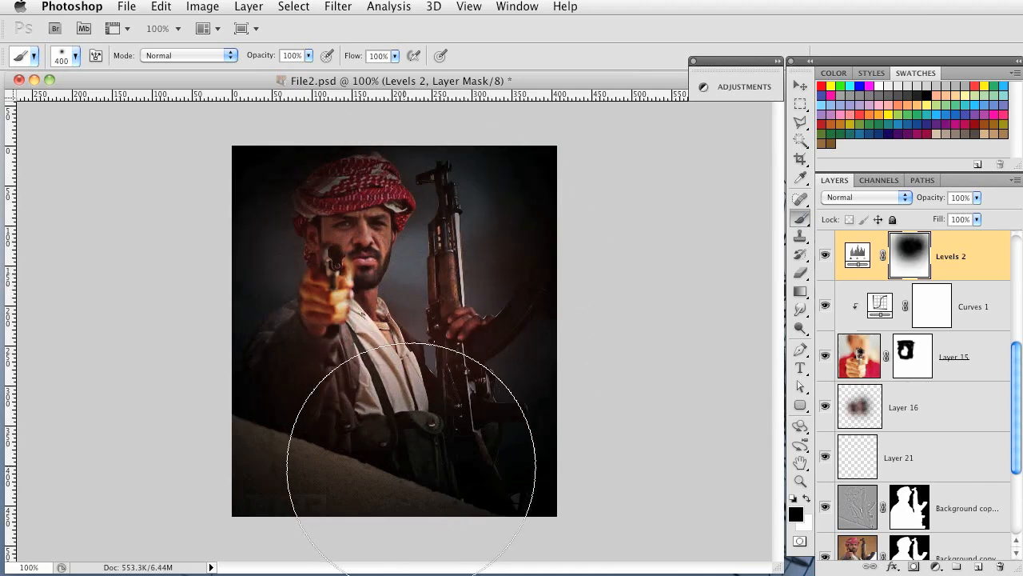
click(512, 376)
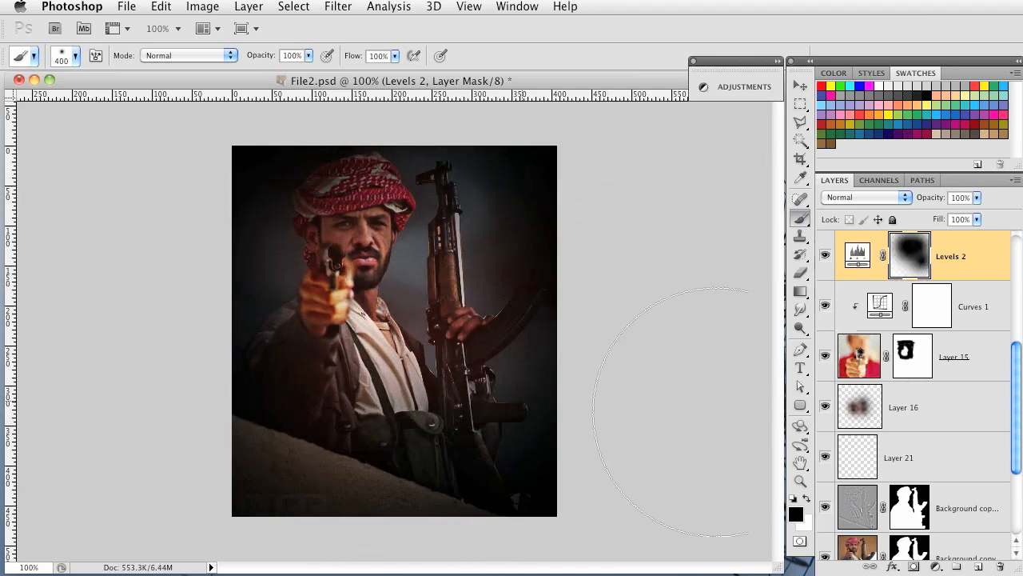
Reshape Curves 1 by adjusting its shadow point and moving the upper point to input 213, output 141, then set the layer's opacity to 91%
double_click(874, 292)
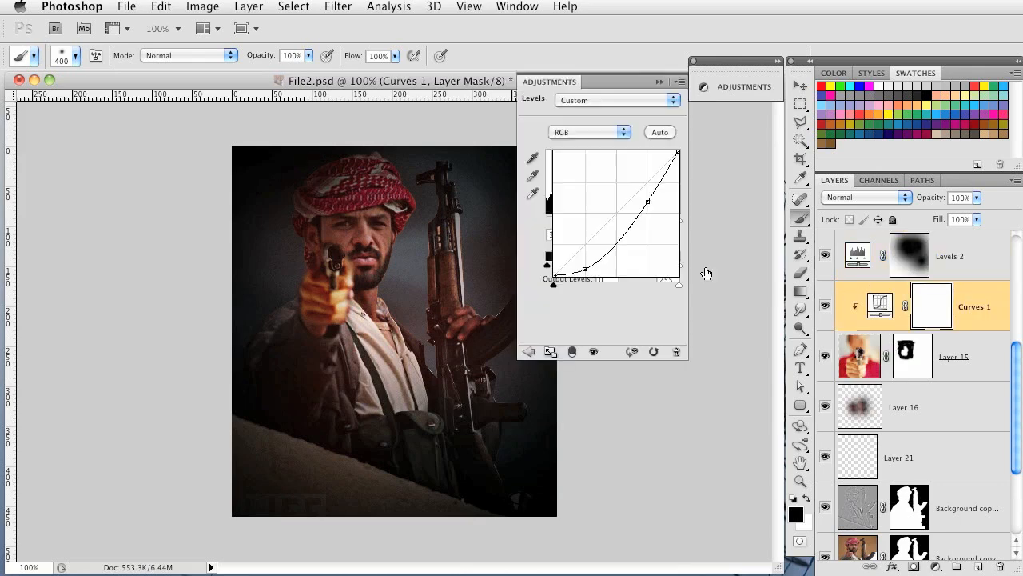
drag(588, 270, 581, 262)
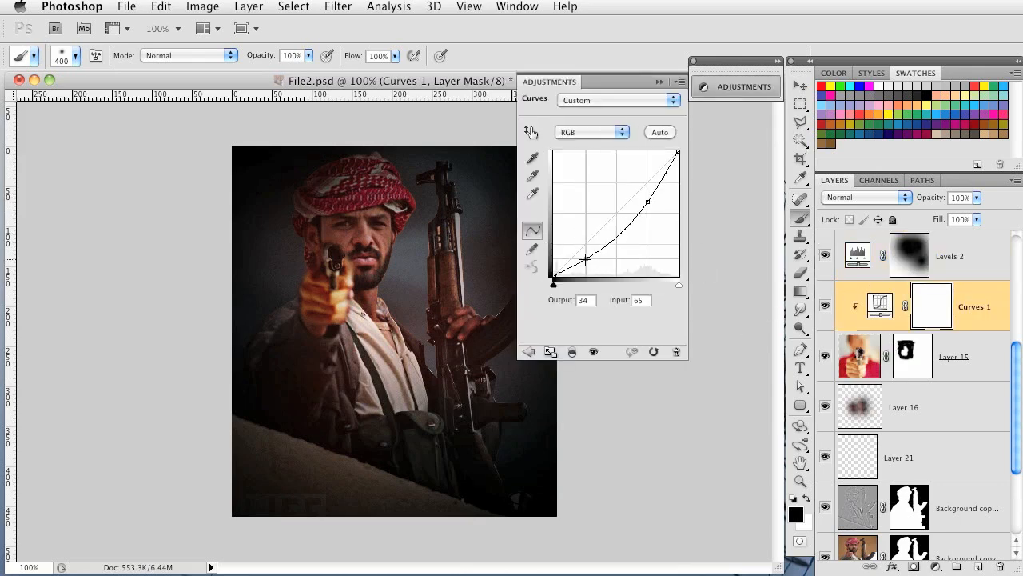
mouse_move(646, 201)
mouse_down()
mouse_move(637, 204)
mouse_move(657, 207)
mouse_up()
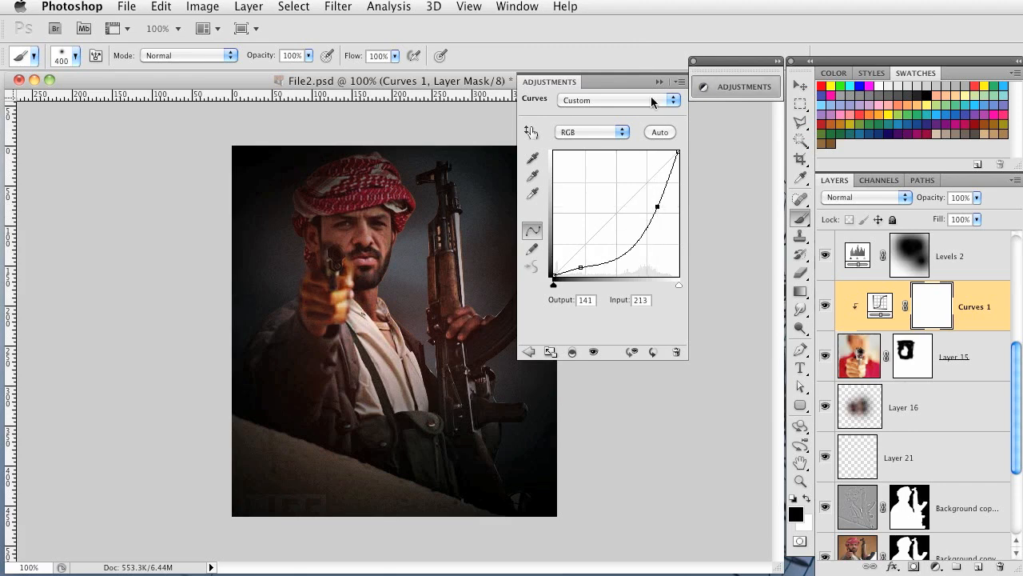
click(728, 89)
drag(923, 201, 915, 200)
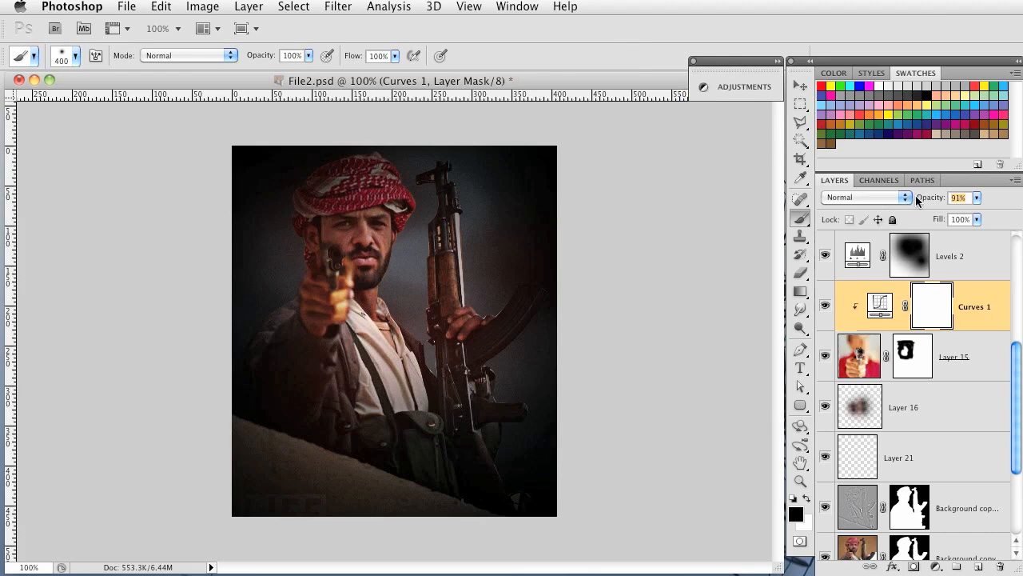
Add a new layer directly above Layer 17 and dab soft white behind the man's head and shoulder, reducing the brush to 175 px
scroll(924, 498, down, 3)
click(967, 474)
click(978, 566)
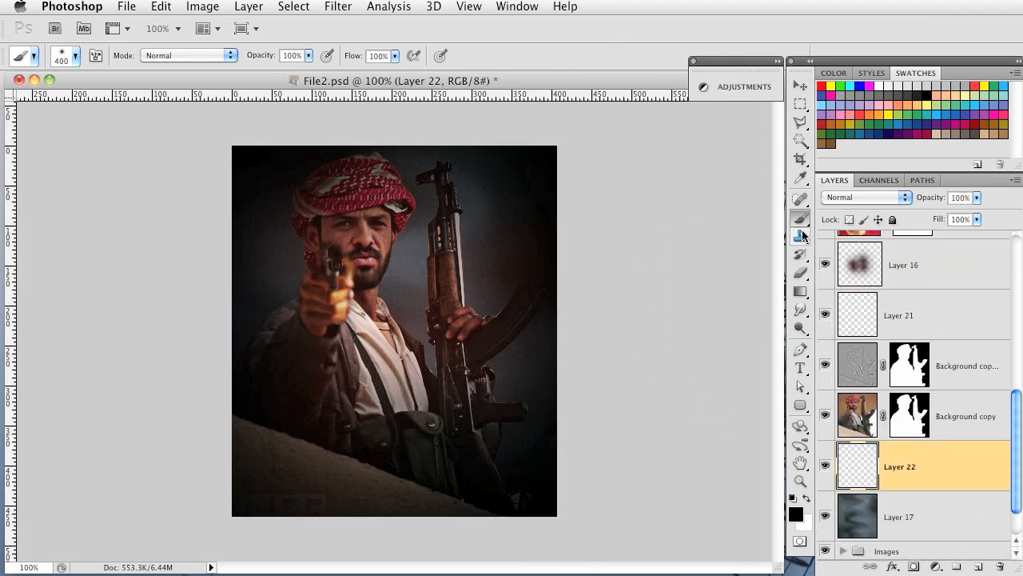
key(x)
key(bracketleft)
key(bracketleft)
key(bracketleft)
click(342, 208)
key(bracketleft)
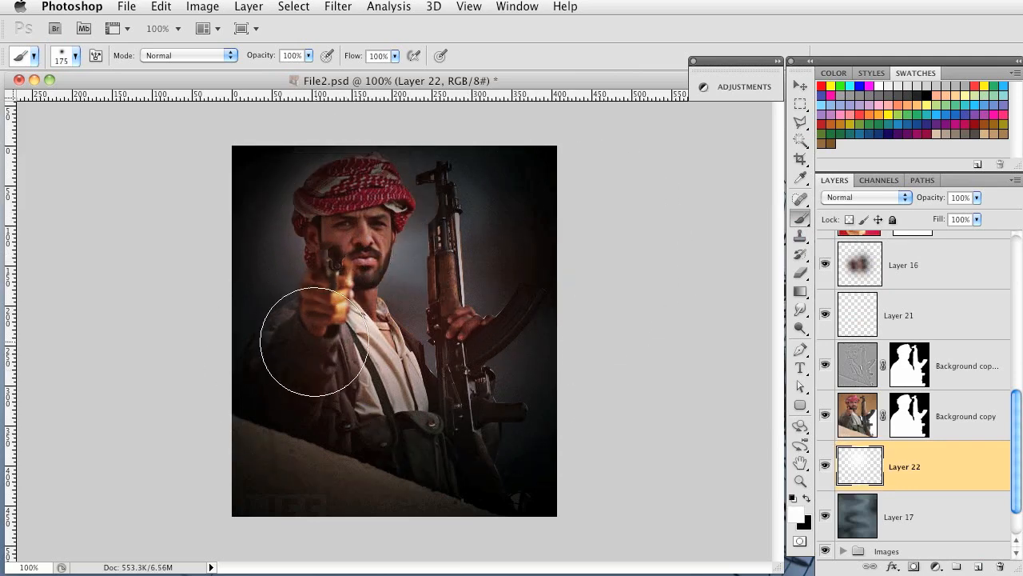
click(314, 342)
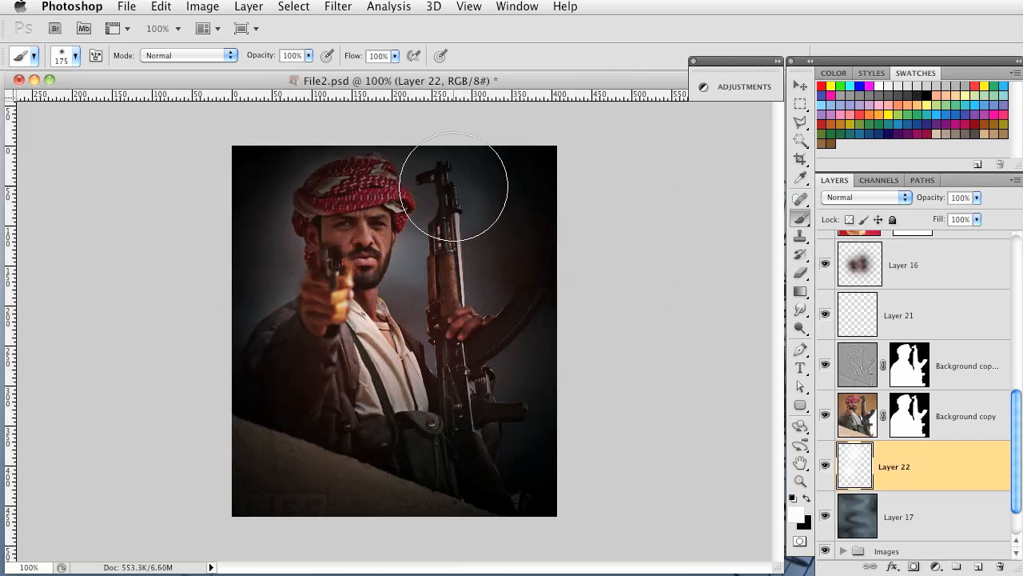
Dab white behind the rifle's muzzle with an 80 px brush and set Layer 22's opacity to 59%
key(bracketleft)
key(bracketleft)
key(bracketleft)
key(bracketleft)
key(bracketleft)
click(439, 179)
drag(930, 201, 904, 198)
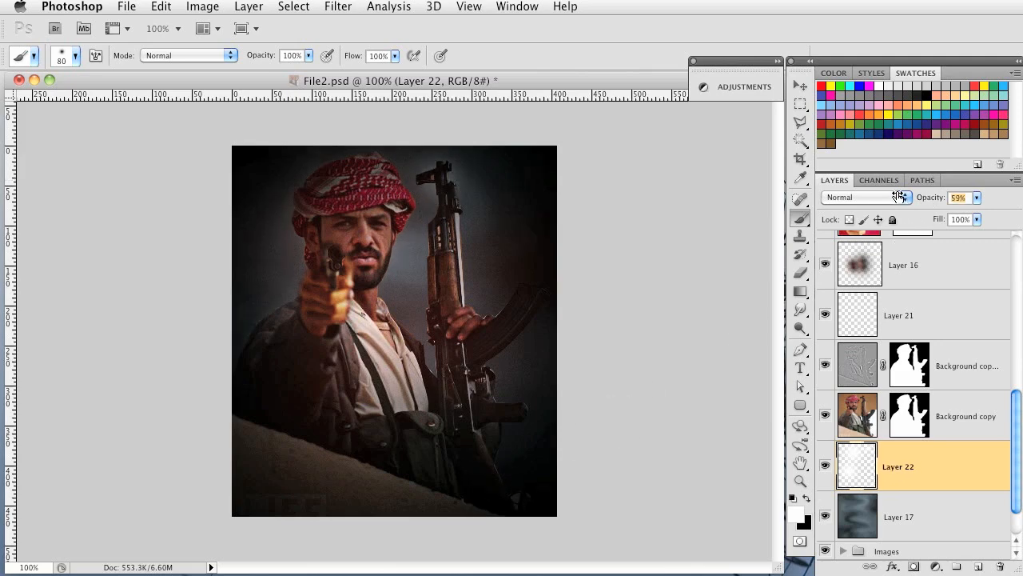
Add a new empty layer directly above the noise layer, Layer 20
scroll(846, 382, down, 1)
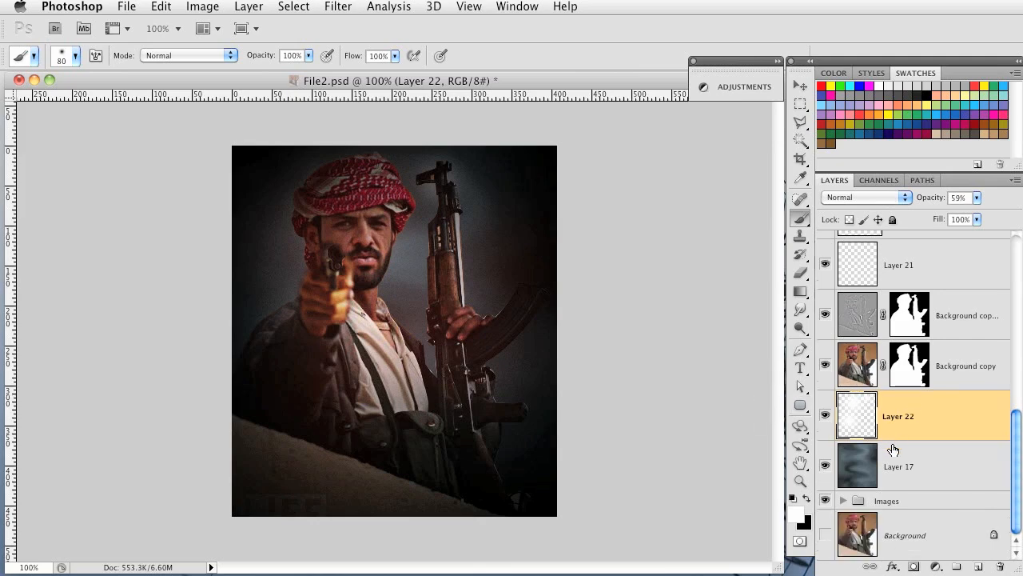
scroll(946, 360, up, 10)
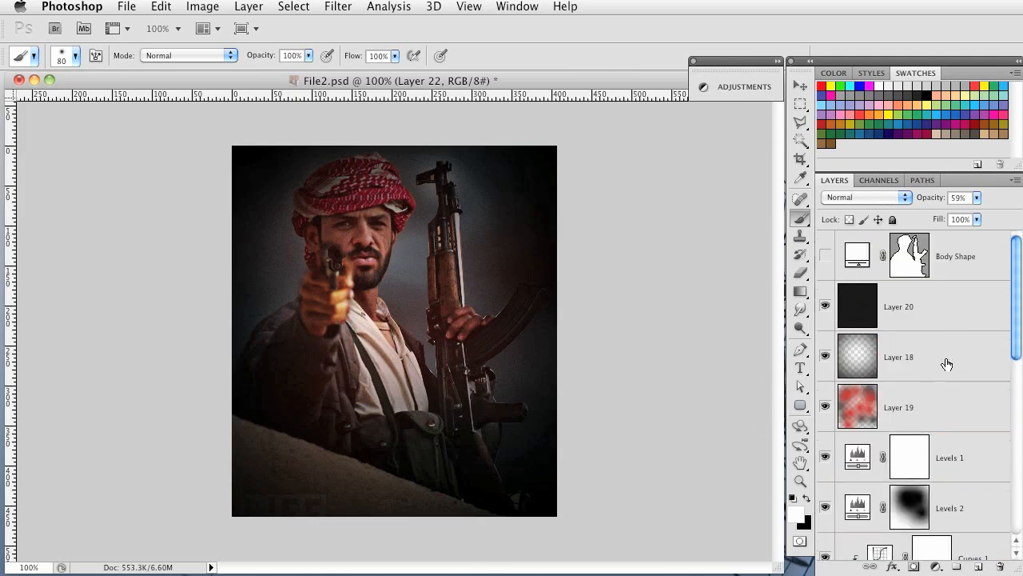
click(983, 306)
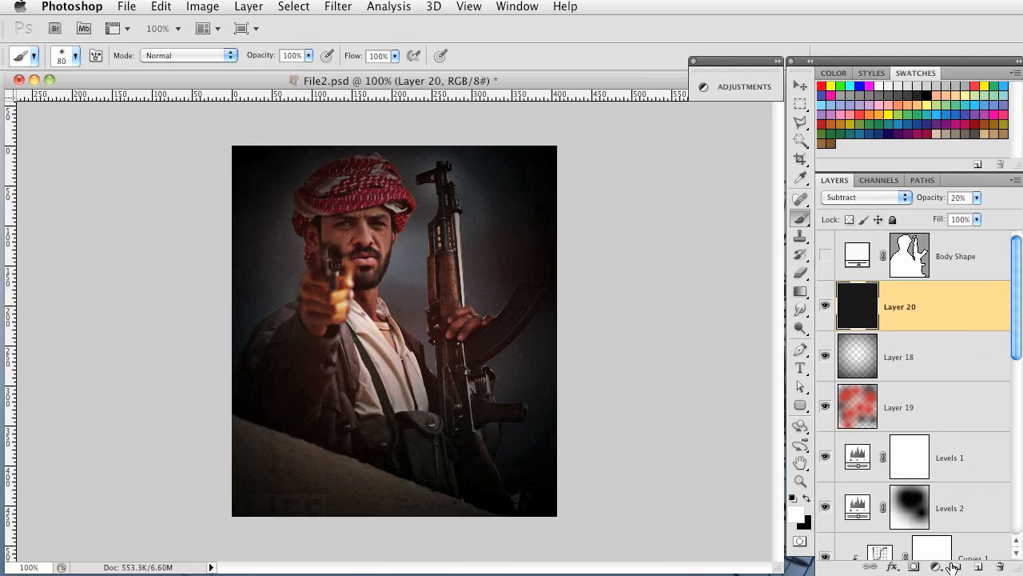
click(977, 566)
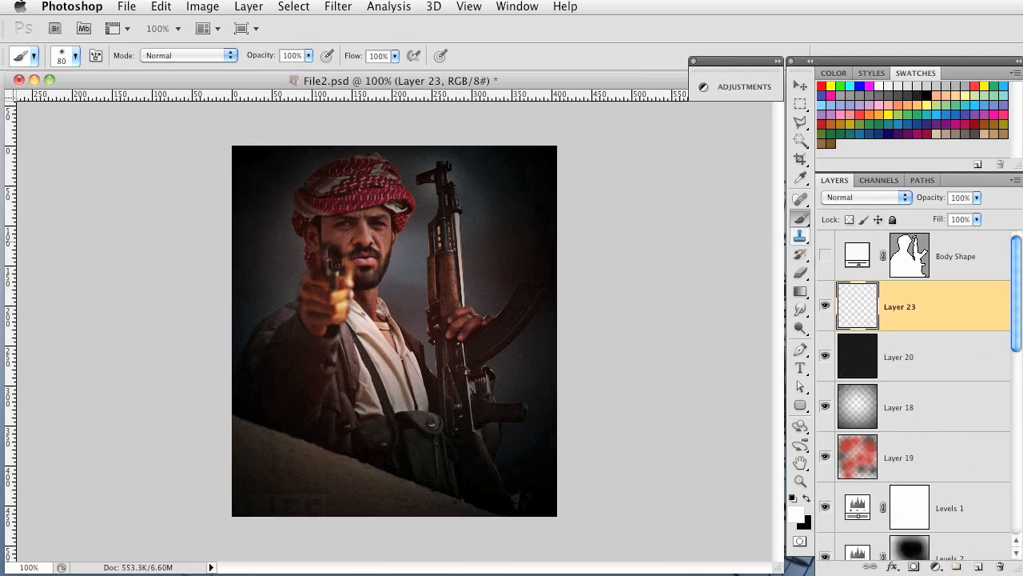
drag(253, 339, 510, 226)
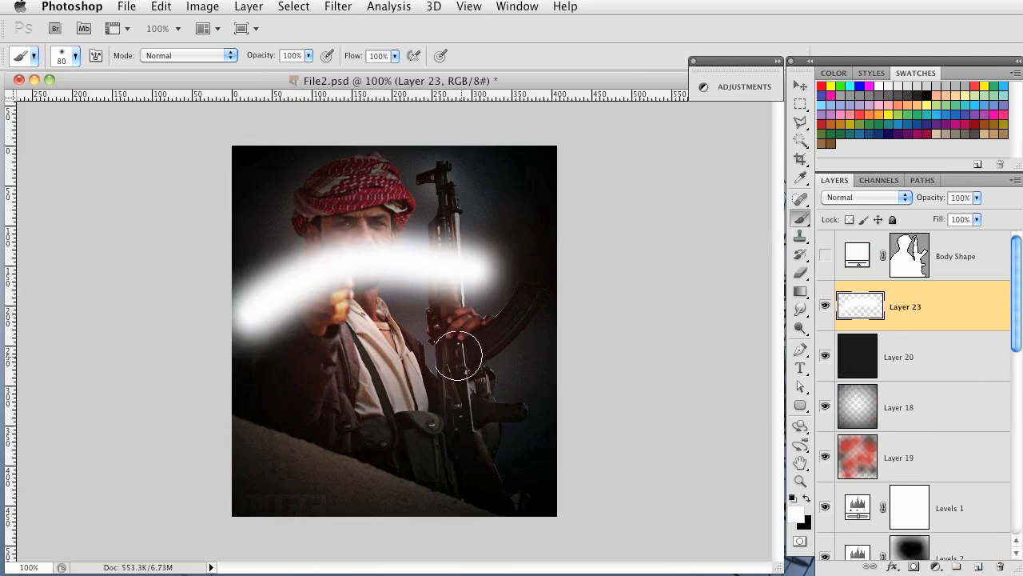
key(ctrl+z)
key(bracketleft)
key(bracketleft)
key(bracketleft)
drag(289, 297, 489, 214)
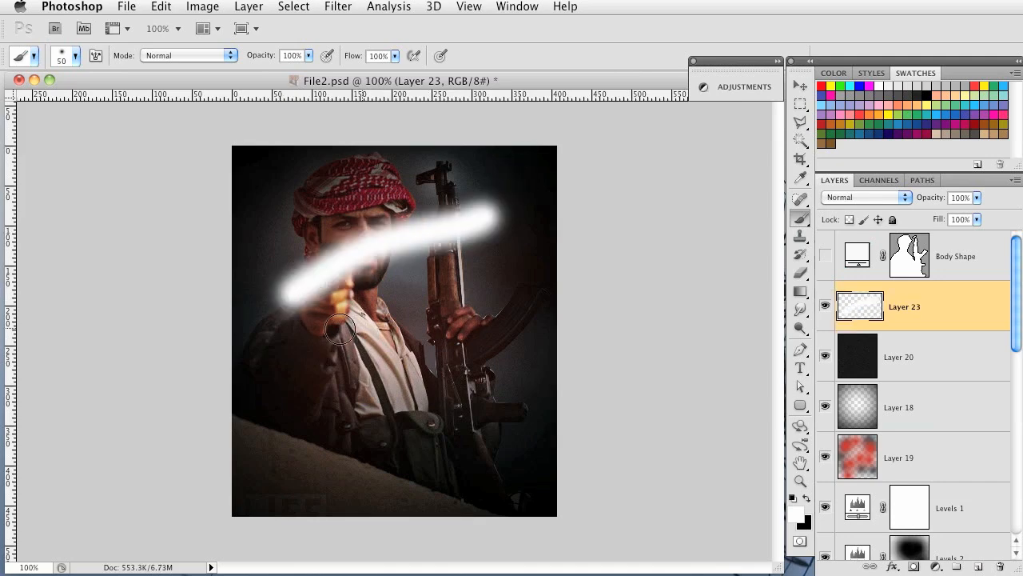
key(super+z)
Paint two curved white strokes across the figure on Layer 23 with a soft 50 px brush, one at face height and one lower
drag(230, 289, 435, 218)
mouse_move(320, 365)
mouse_down()
mouse_move(438, 352)
mouse_move(529, 297)
mouse_up()
click(527, 299)
Apply a Gaussian Blur with a radius of 39.6 pixels to the white strokes on Layer 23
click(343, 6)
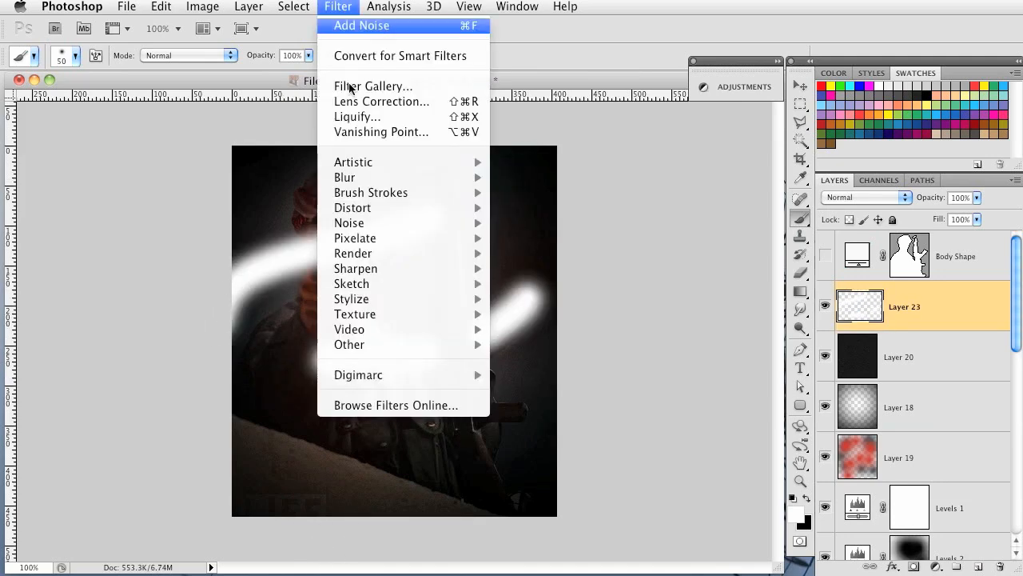
mouse_move(355, 177)
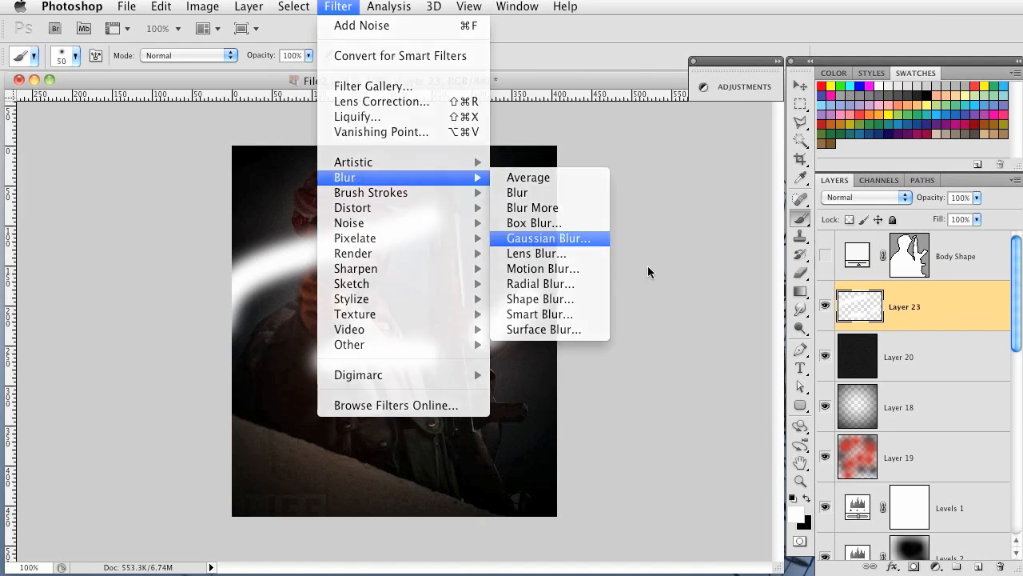
click(549, 233)
drag(816, 427, 849, 429)
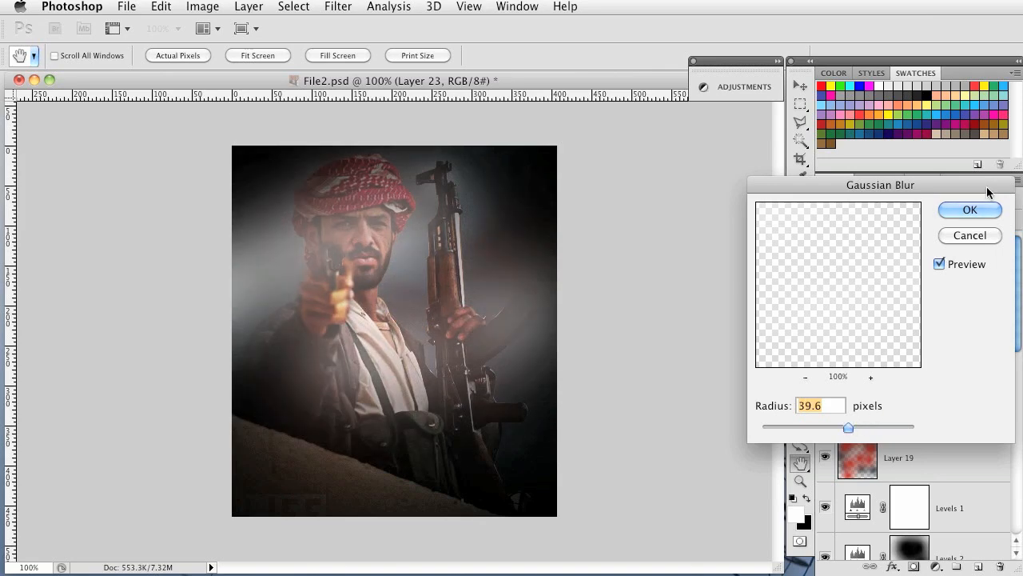
click(952, 214)
Erase the white haze over the man's face and torso with a 175 px eraser and set Layer 23's opacity to 29%
click(798, 273)
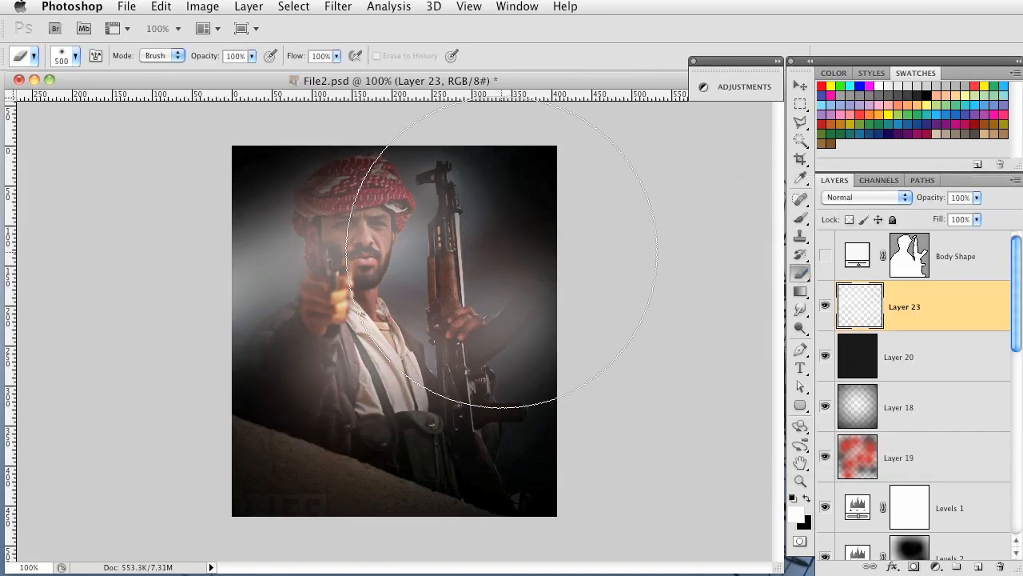
key(bracketleft)
key(bracketleft)
key(bracketleft)
key(bracketleft)
drag(486, 257, 307, 353)
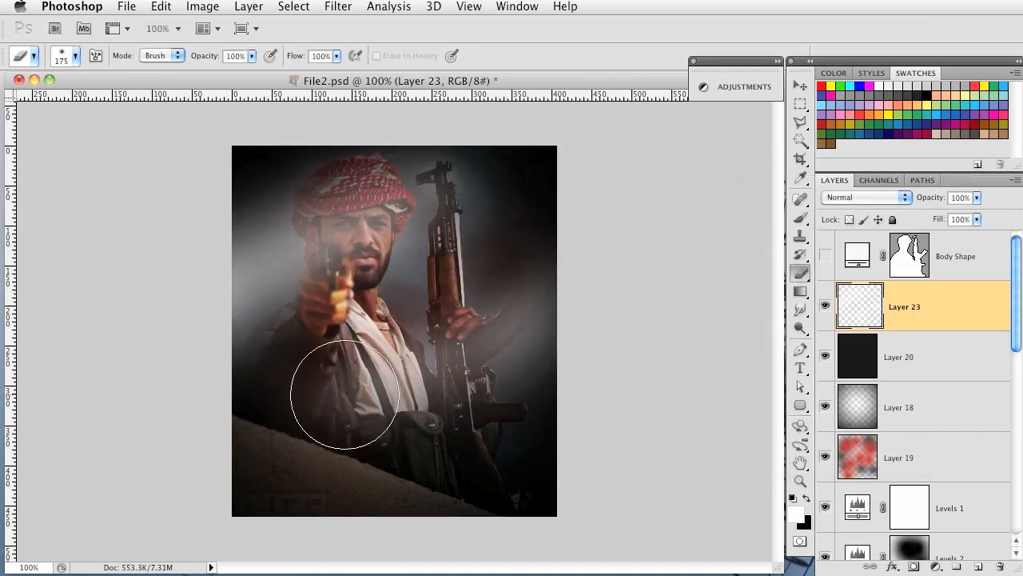
drag(932, 203, 876, 200)
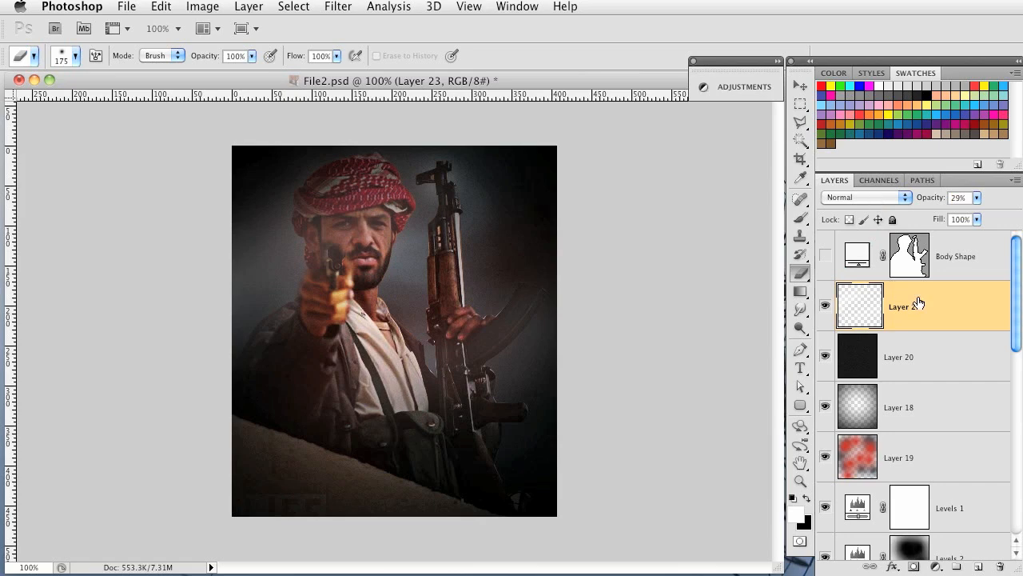
Show the Call of Duty logo, Layer 14, from the Images group and place it directly above Layer 23
scroll(919, 302, down, 10)
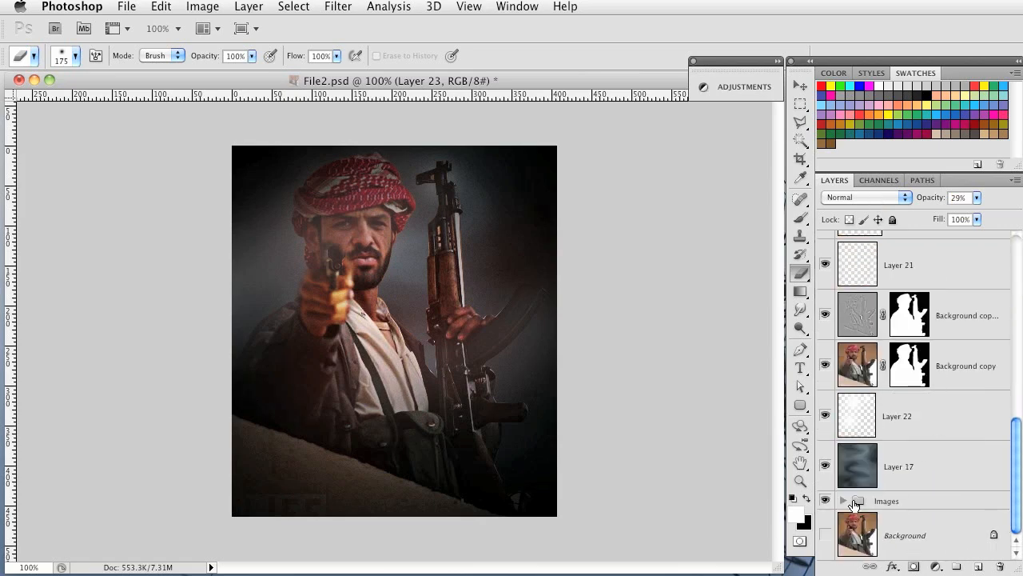
click(842, 501)
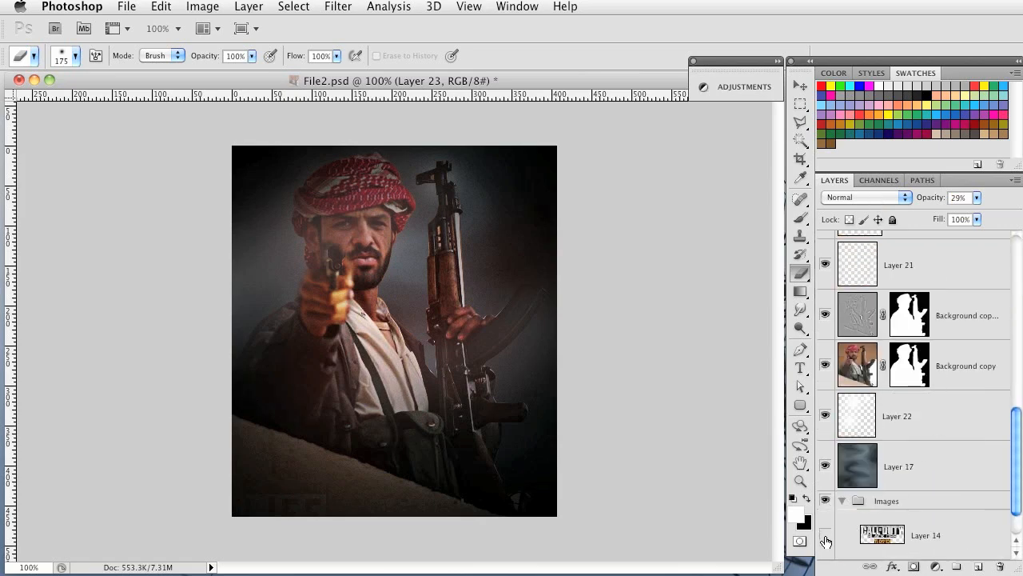
drag(964, 541, 904, 285)
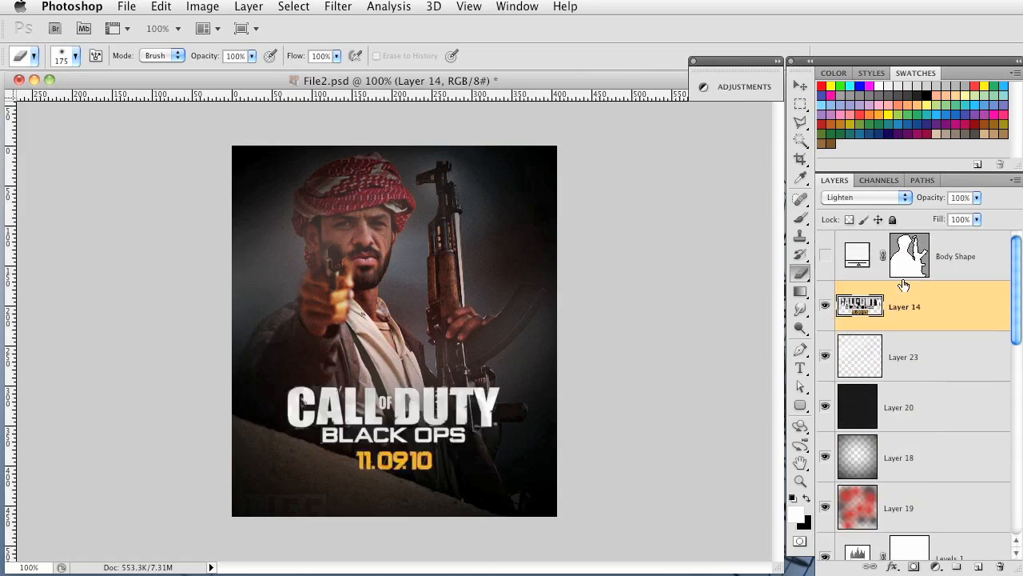
click(801, 85)
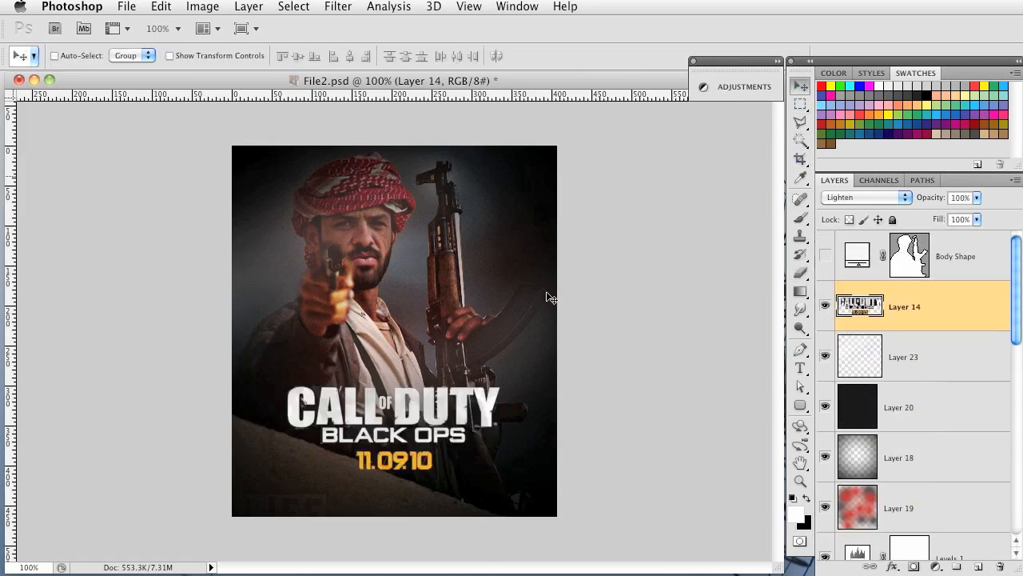